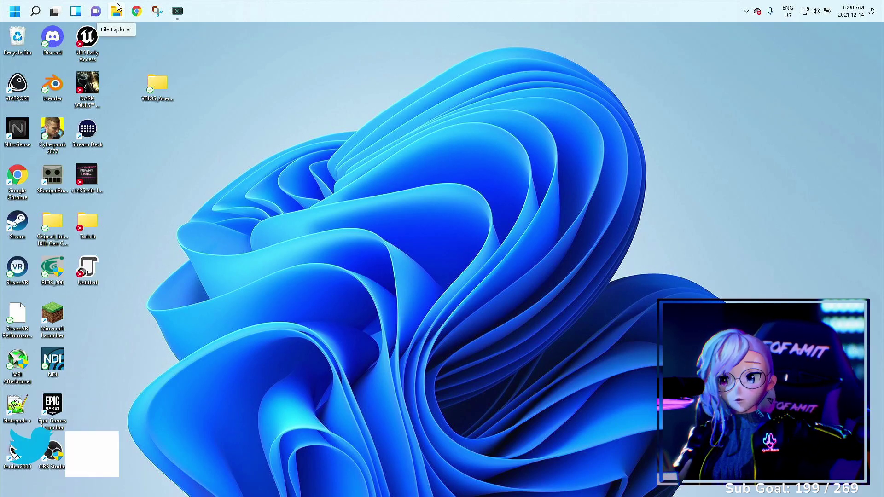
- Go to booth.pm and browse the 3D Models category listings
left_click(137, 11)
type("boot")
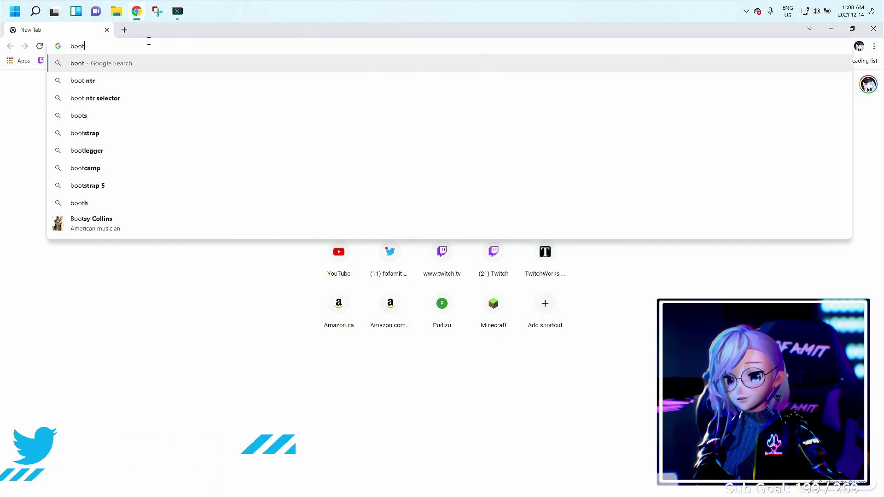
type("h.pm")
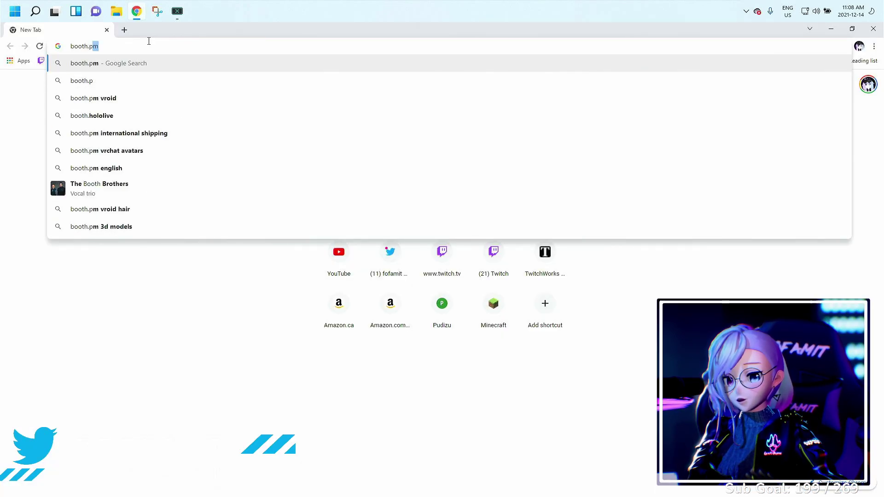
key("Return")
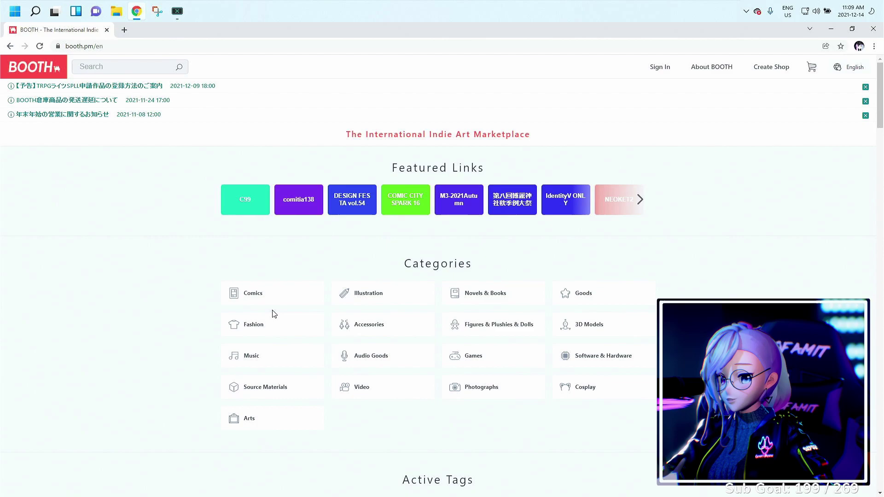
scroll(285, 330, "down", 2)
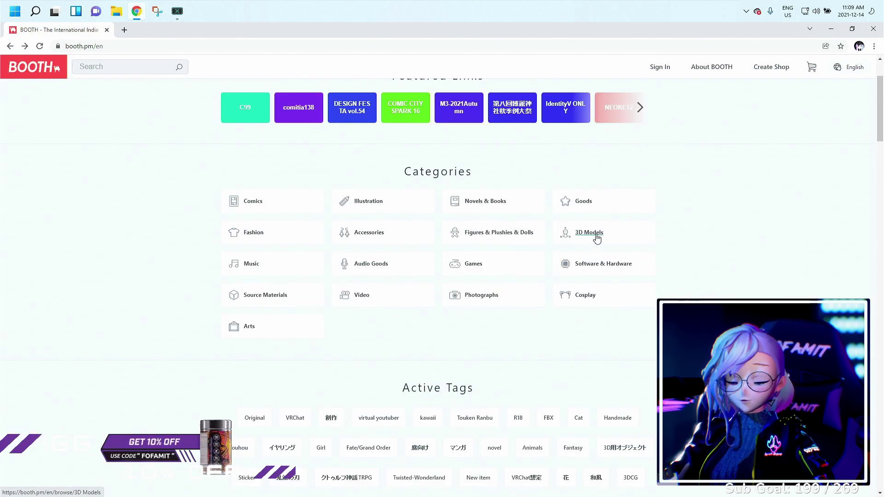
left_click(596, 234)
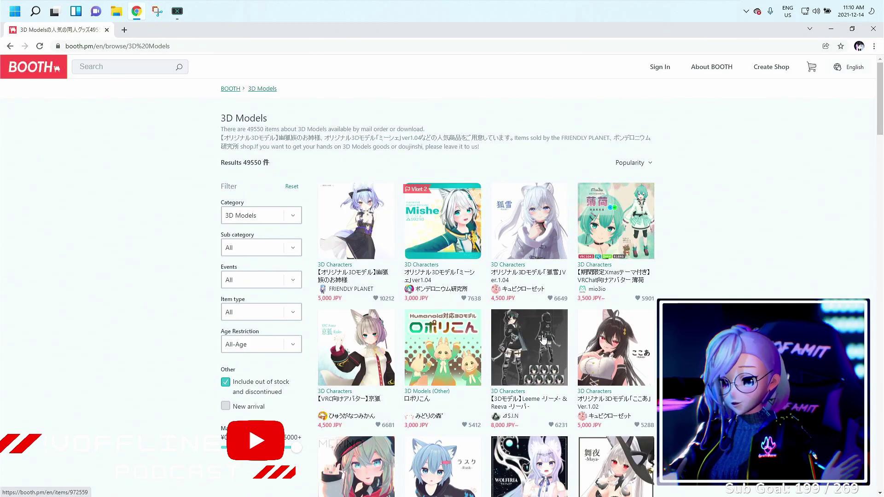
scroll(543, 339, "down", 13)
scroll(580, 355, "up", 15)
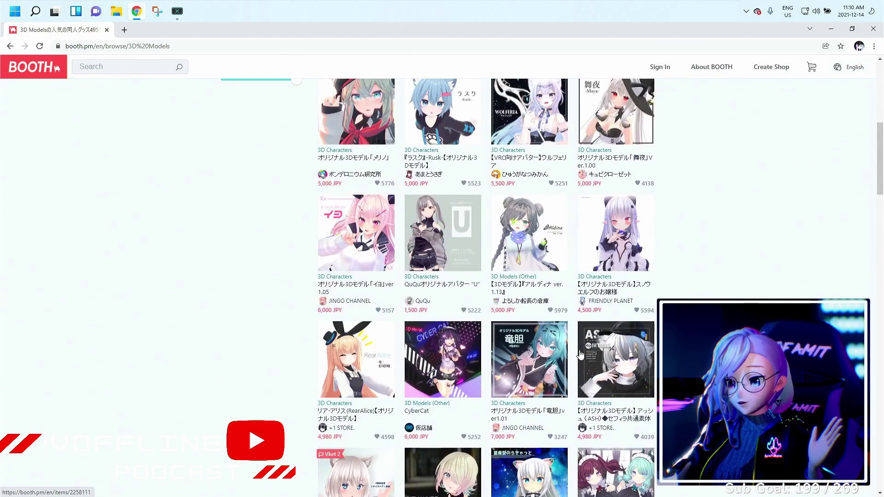
- Open the Leeme & Reeva listing and cycle its previews to the Reeva Edition image
left_click(545, 309)
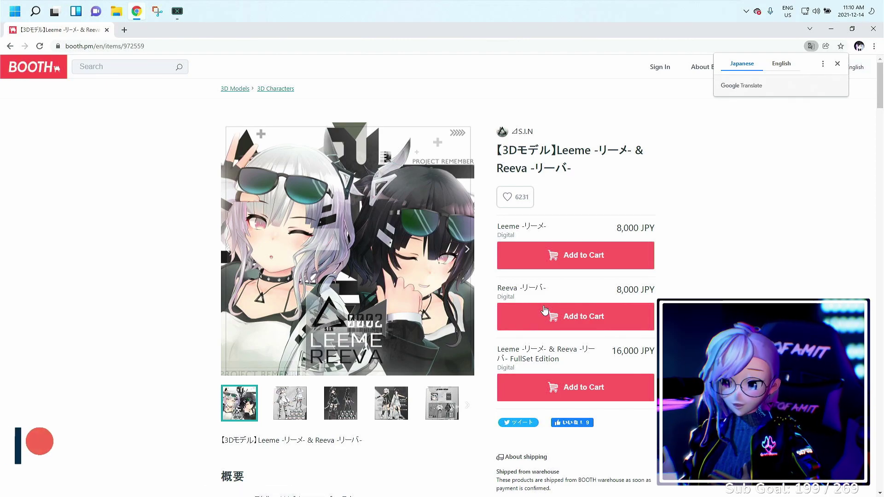
left_click(316, 404)
left_click(317, 407)
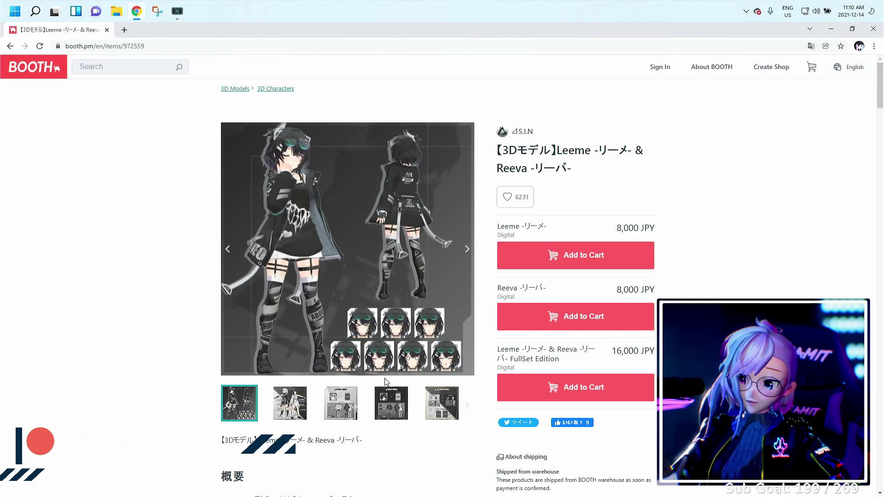
left_click(382, 424)
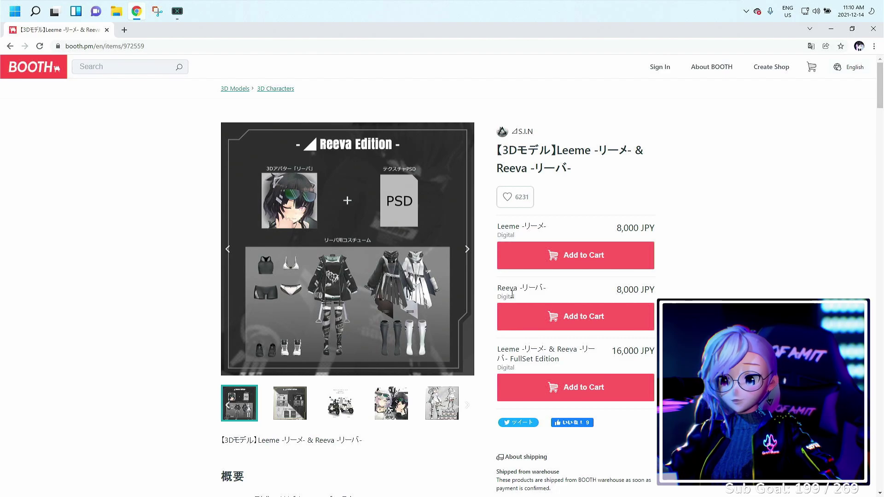
- Scroll down to the model's Terms of Use and select the English terms text
scroll(418, 365, "down", 15)
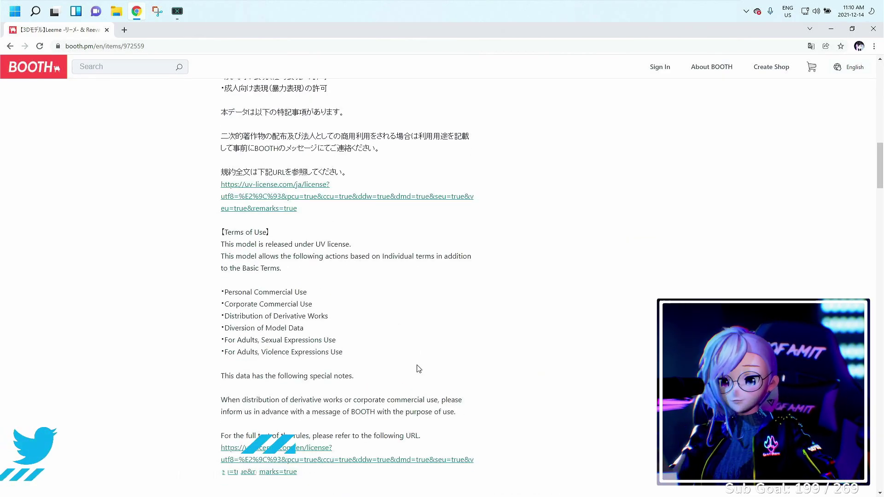
scroll(418, 368, "up", 7)
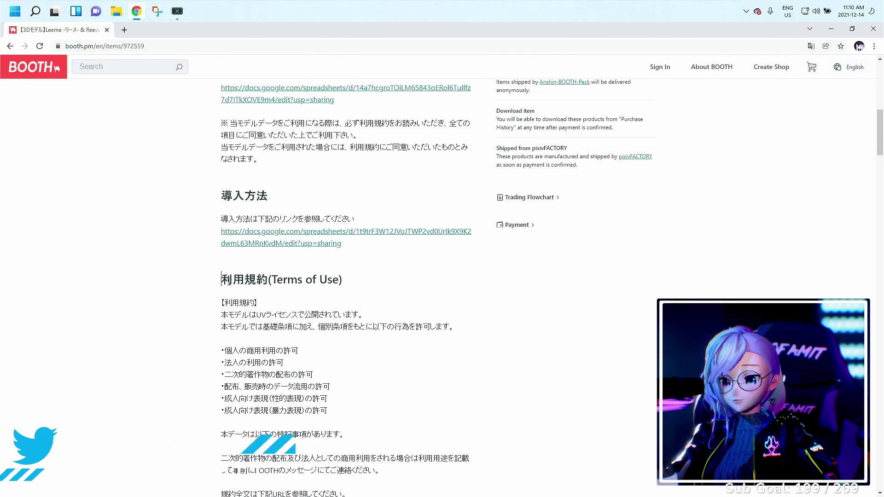
left_click_drag(221, 279, 356, 412)
scroll(355, 410, "down", 4)
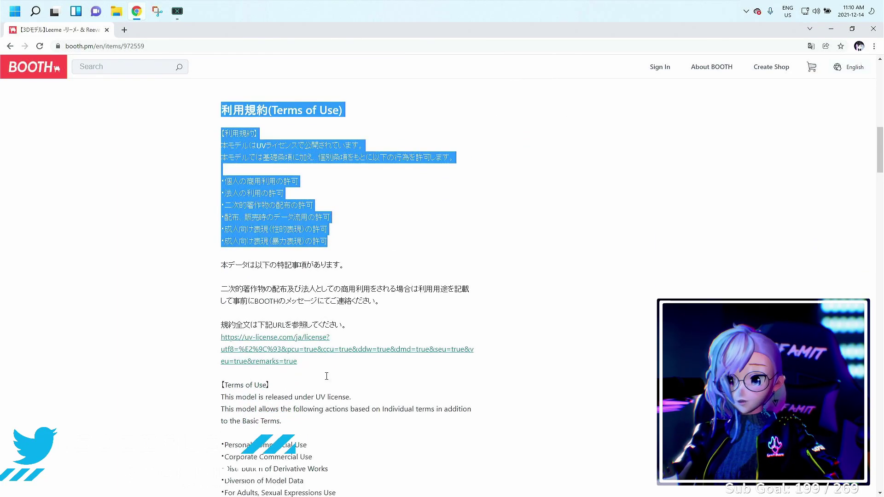
scroll(326, 376, "down", 2)
left_click_drag(209, 283, 367, 355)
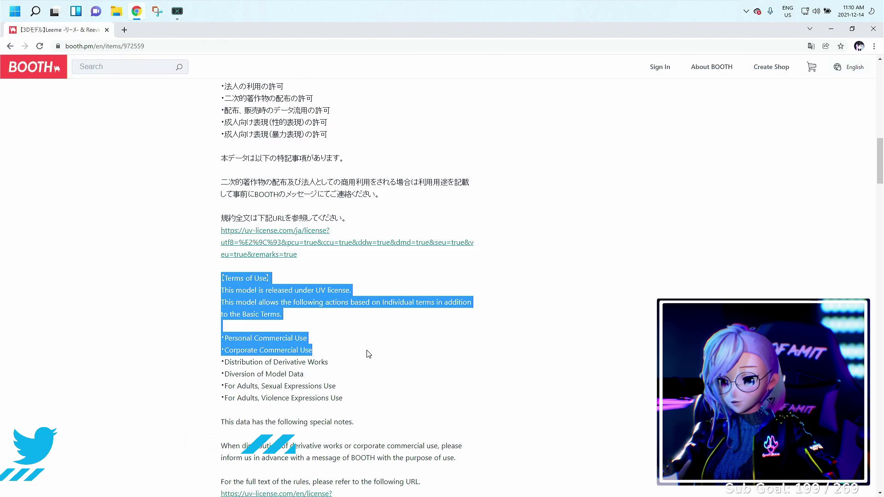
left_click(368, 354)
- Highlight the Personal Commercial Use permission line in the Terms of Use
left_click_drag(220, 279, 337, 339)
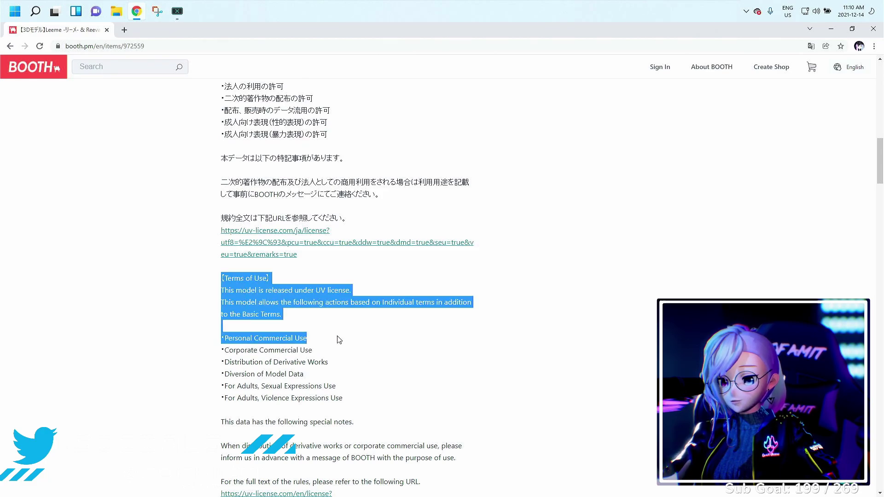
left_click(337, 340)
scroll(338, 340, "down", 3)
left_click_drag(224, 140, 309, 201)
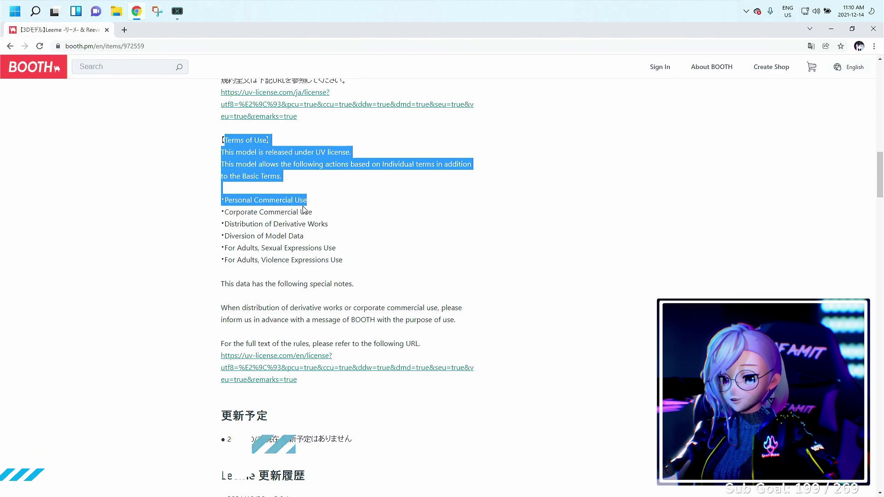
double_click(301, 200)
triple_click(301, 199)
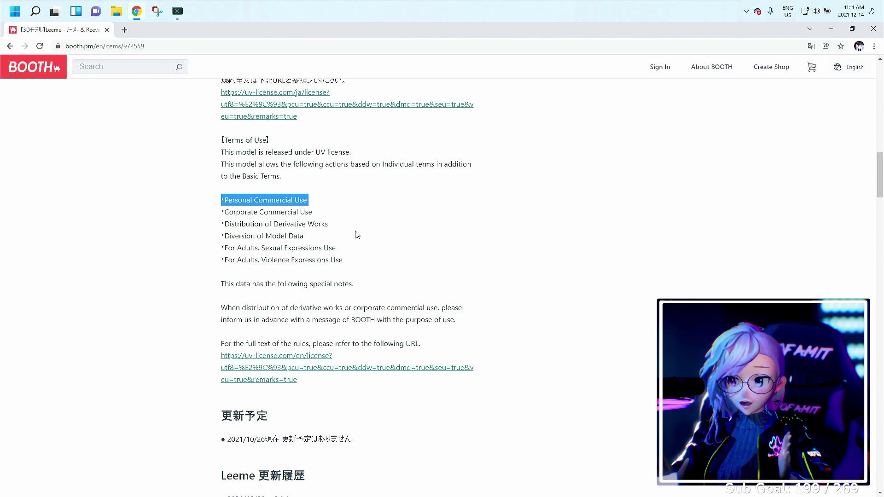
- Translate the BOOTH item page into English
right_click(381, 235)
left_click(432, 298)
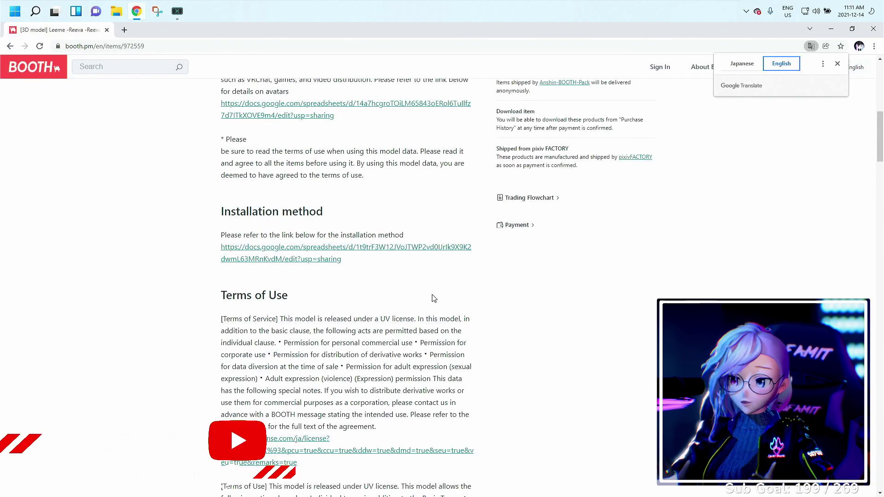
scroll(431, 298, "down", 2)
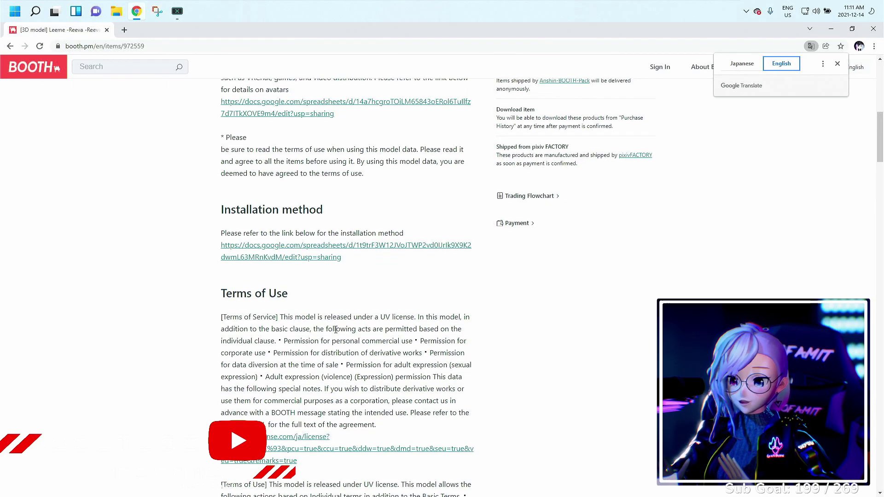
- Select the translated Terms of Service paragraph, then return to the top of the page
right_click(368, 226)
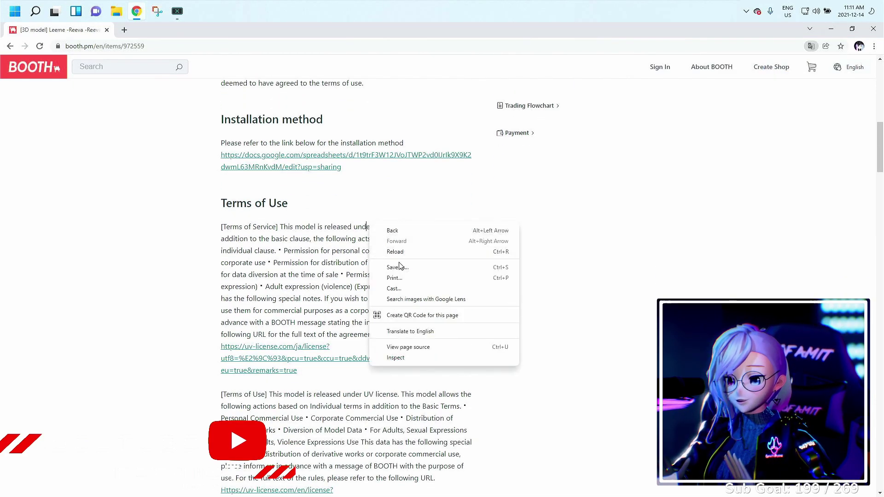
left_click(293, 320)
left_click_drag(232, 226, 464, 317)
key("Home")
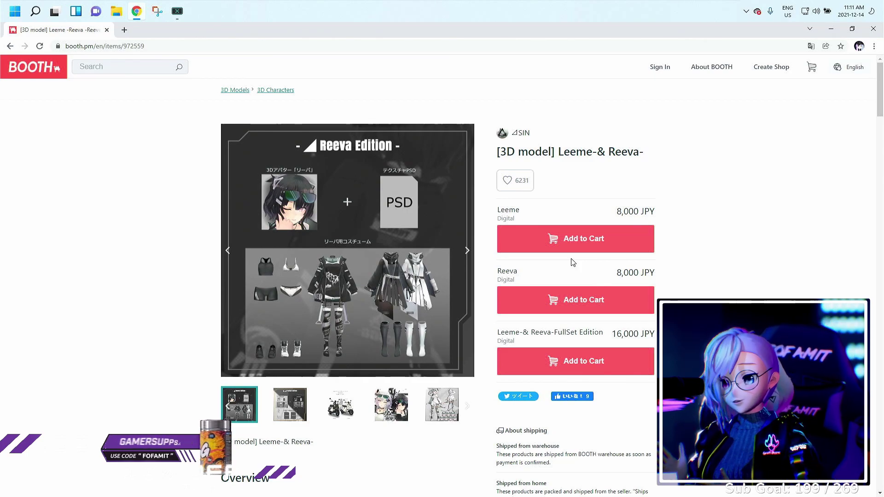
left_click(143, 48)
- Search the web for 'vroid' and open the official VRoid Studio page
type("v")
key("BackSpace")
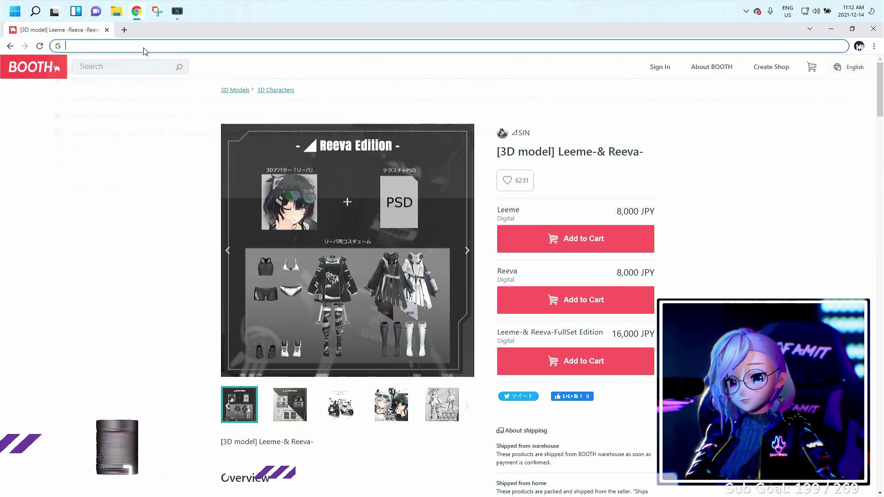
type("vroid")
key("Return")
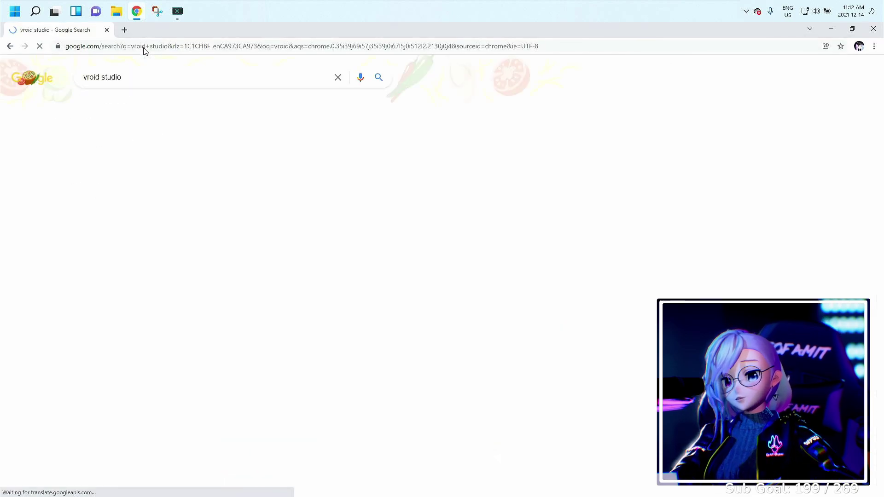
left_click(121, 157)
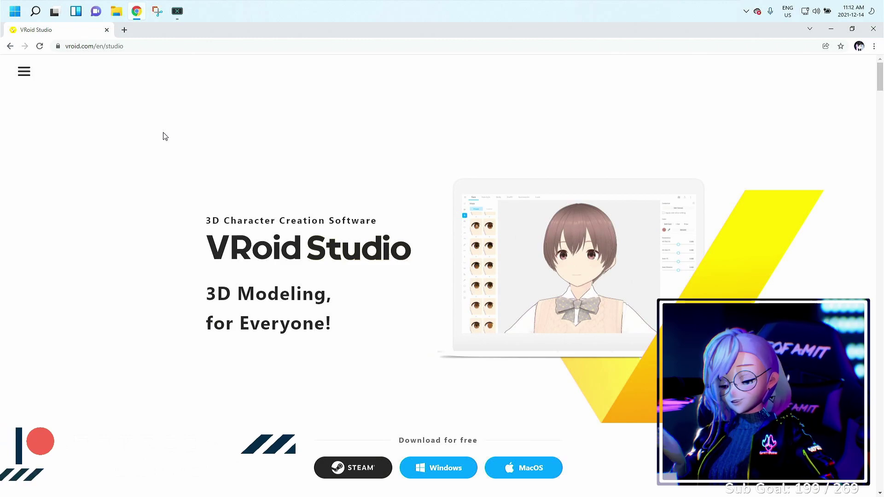
- Locate the 'Download for free' section for the Windows installer
scroll(438, 290, "down", 3)
left_click_drag(395, 302, 486, 300)
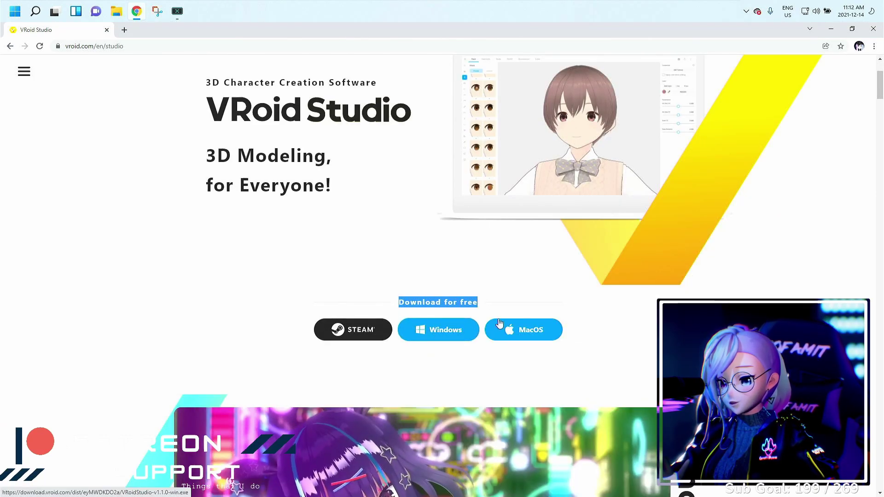
scroll(529, 326, "up", 3)
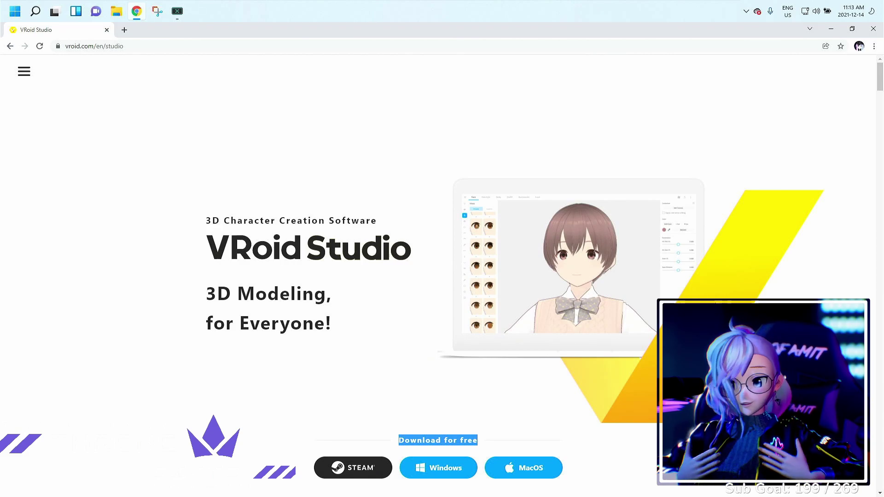
scroll(487, 380, "down", 2)
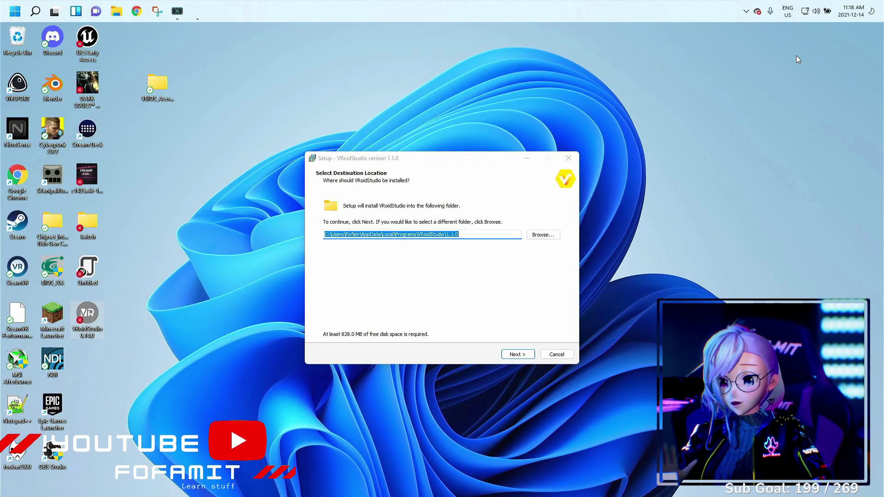
- Install VRoid Studio 1.1.0 in the default folder and finish with launch enabled
left_click(518, 355)
left_click(521, 355)
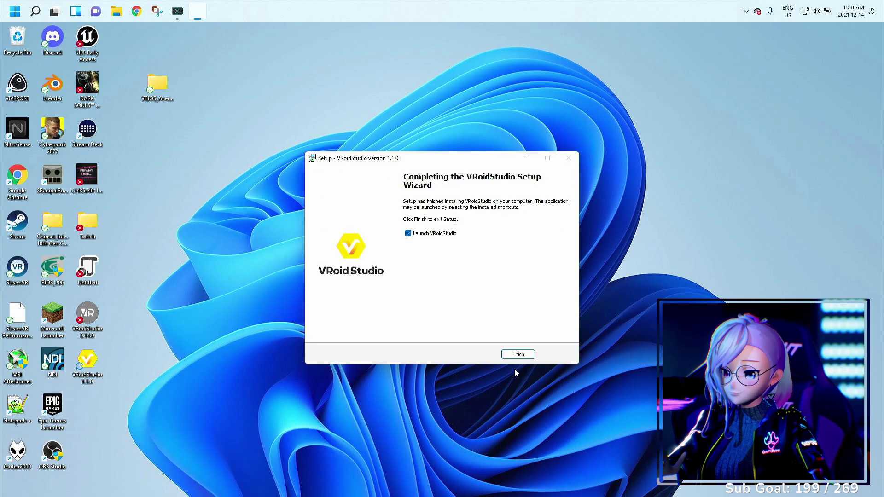
left_click(526, 353)
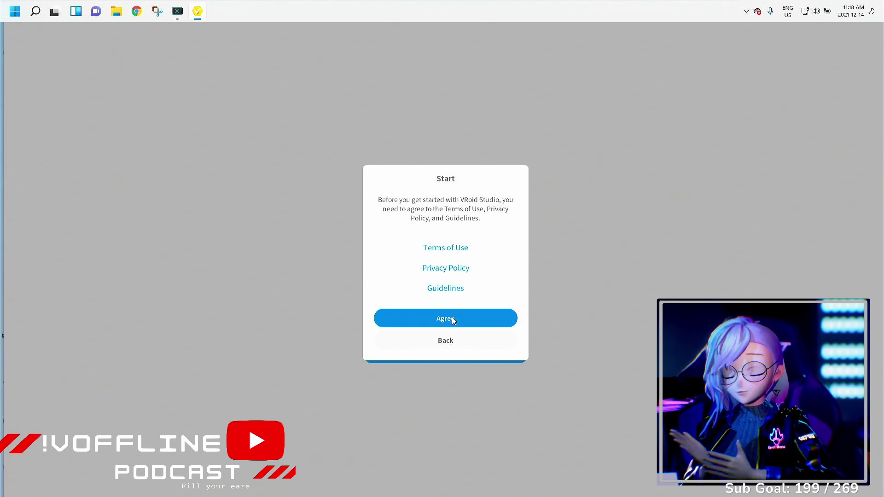
- Agree to the terms, skip the welcome introduction and choose Create New
left_click(451, 319)
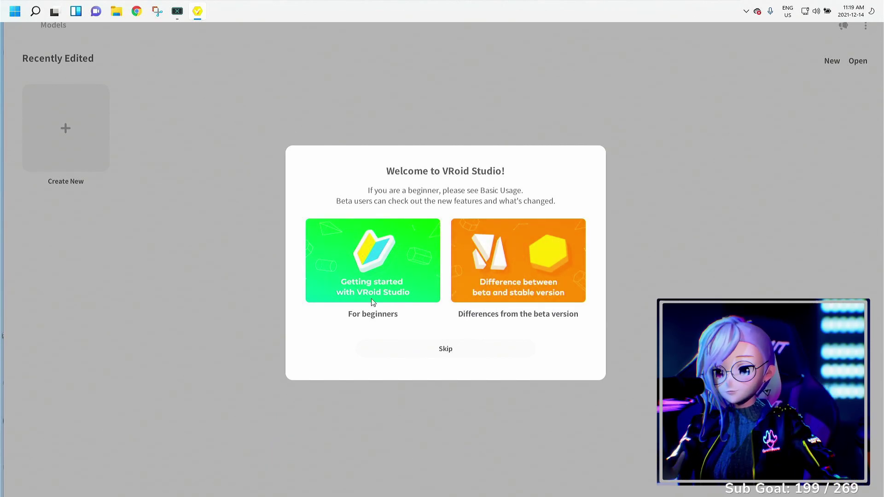
left_click(432, 352)
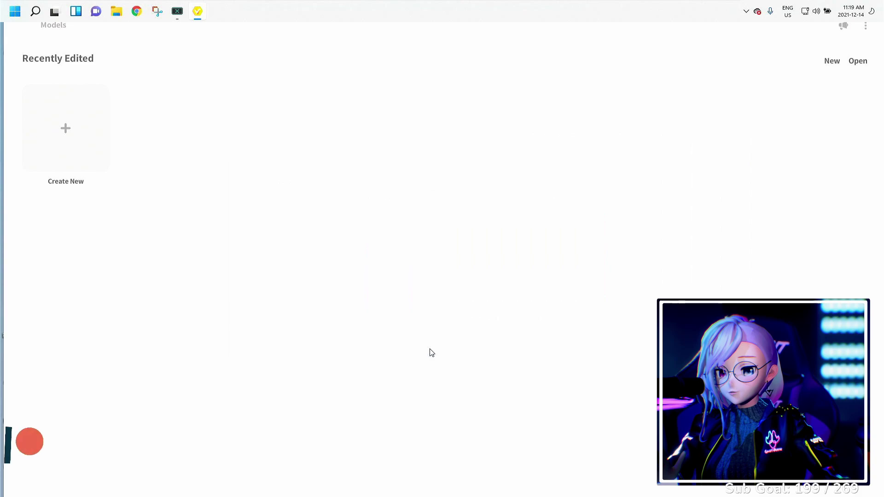
left_click(82, 119)
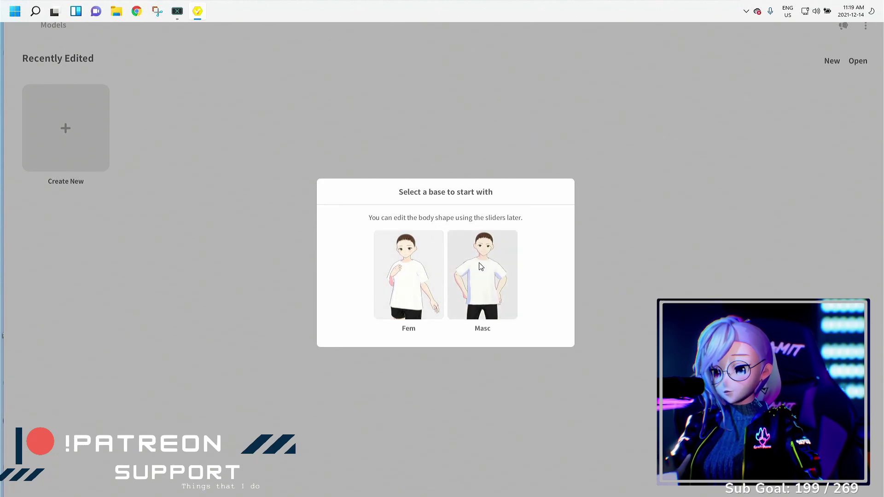
- Start from the Fem base body and orbit the new avatar to inspect it
left_click(408, 266)
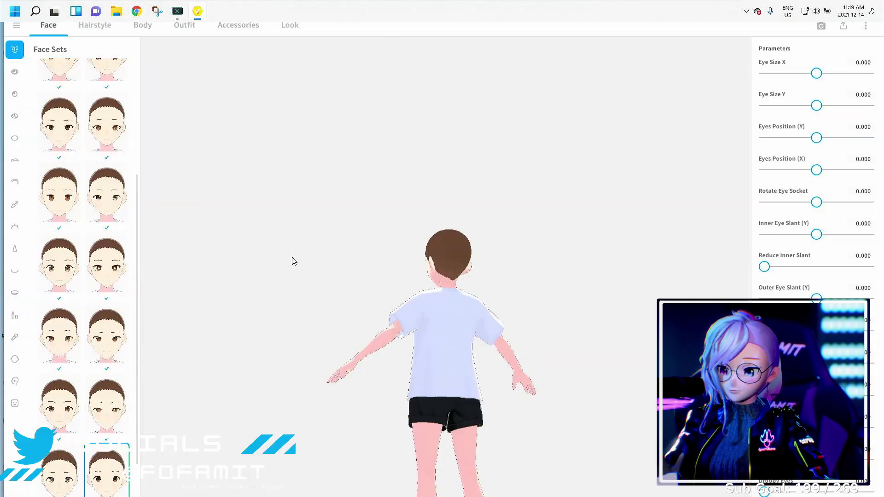
left_click_drag(292, 258, 475, 332)
middle_click_drag(475, 332, 411, 203)
left_click_drag(411, 202, 445, 198)
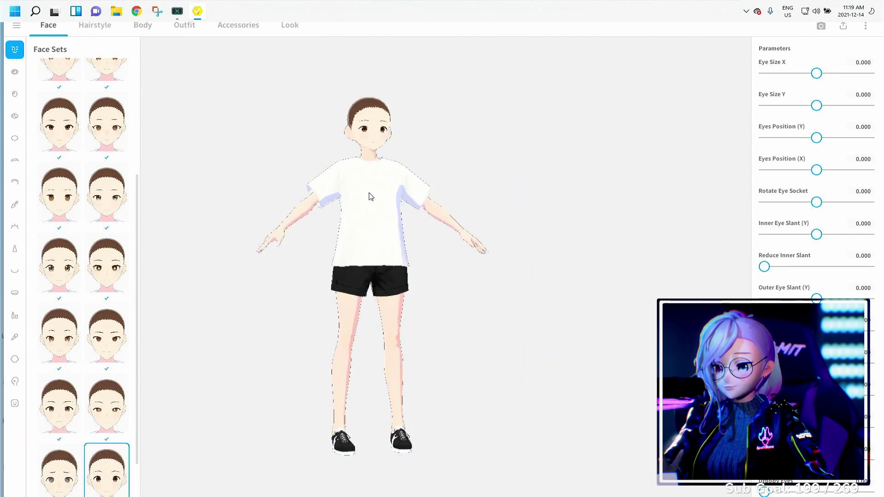
mouse_move(368, 194)
left_mouse_down()
mouse_move(333, 211)
mouse_move(385, 198)
left_mouse_up()
scroll(430, 233, "up", 5)
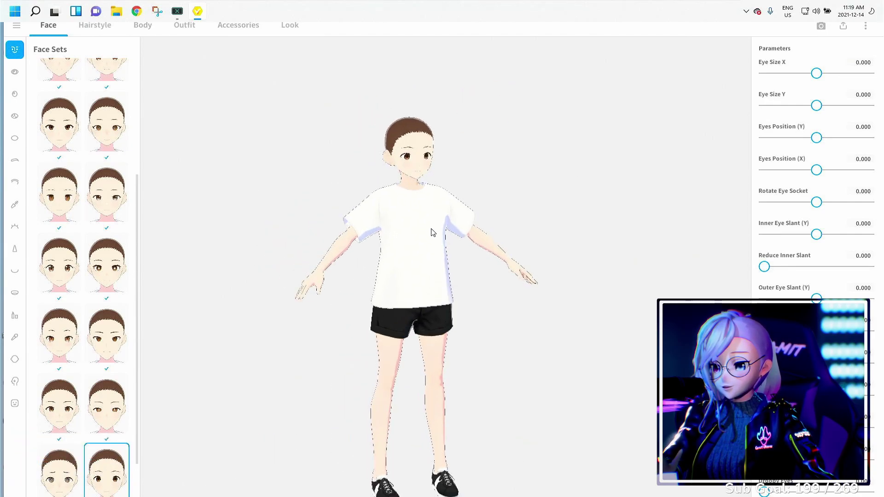
scroll(431, 233, "up", 3)
scroll(432, 233, "down", 2)
right_click_drag(432, 233, 472, 286)
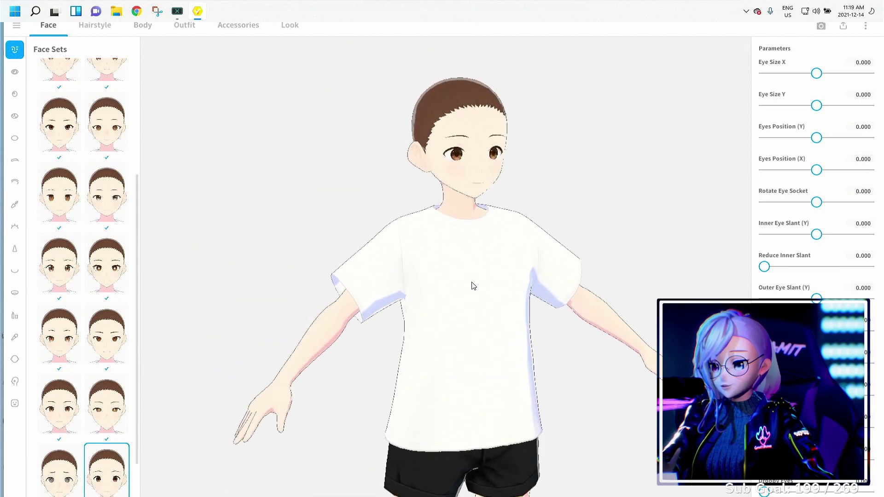
scroll(467, 271, "up", 2)
scroll(466, 269, "down", 2)
scroll(466, 268, "up", 3)
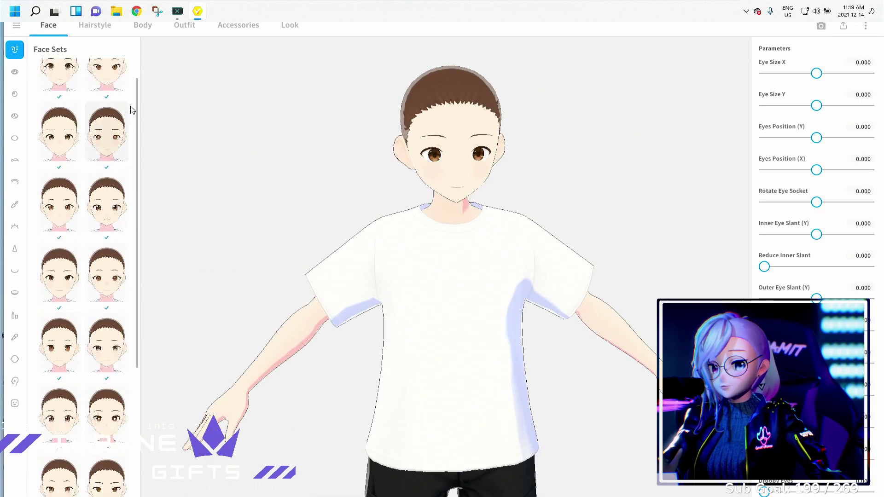
scroll(133, 72, "up", 5)
- Apply a face preset with upturned outer eyes
left_click(59, 165)
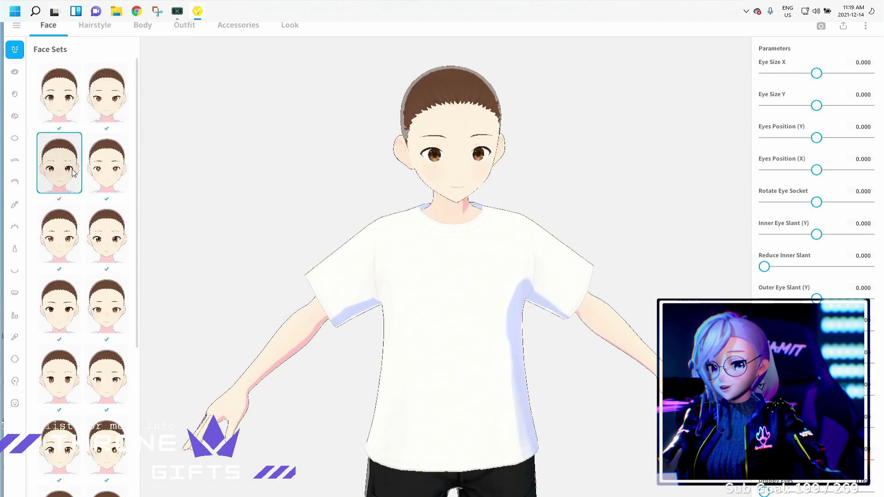
left_click(107, 171)
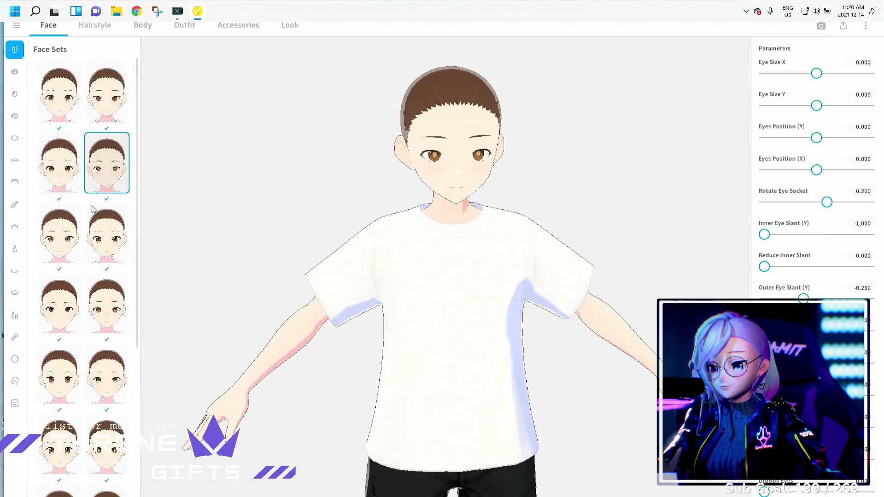
left_click(91, 222)
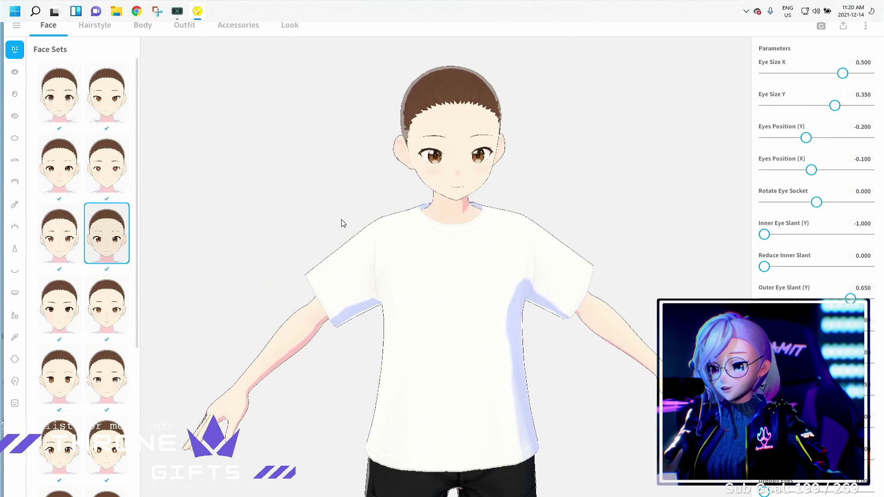
- Raise the eyes slightly, make them taller and tilt the inner corners upward
left_click_drag(806, 138, 828, 138)
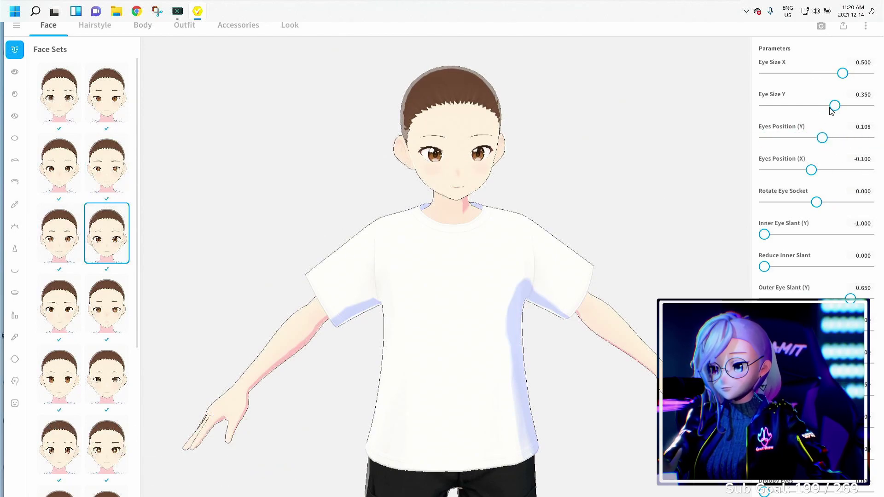
left_click_drag(834, 105, 854, 113)
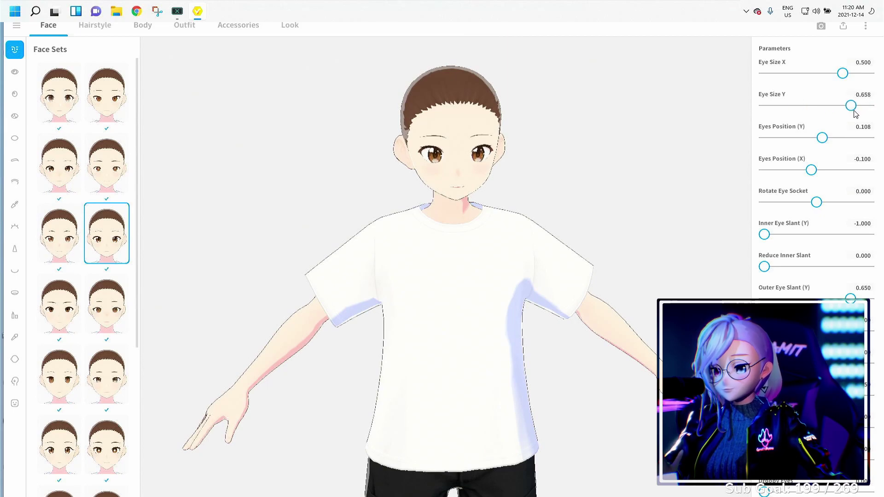
left_click_drag(764, 235, 829, 233)
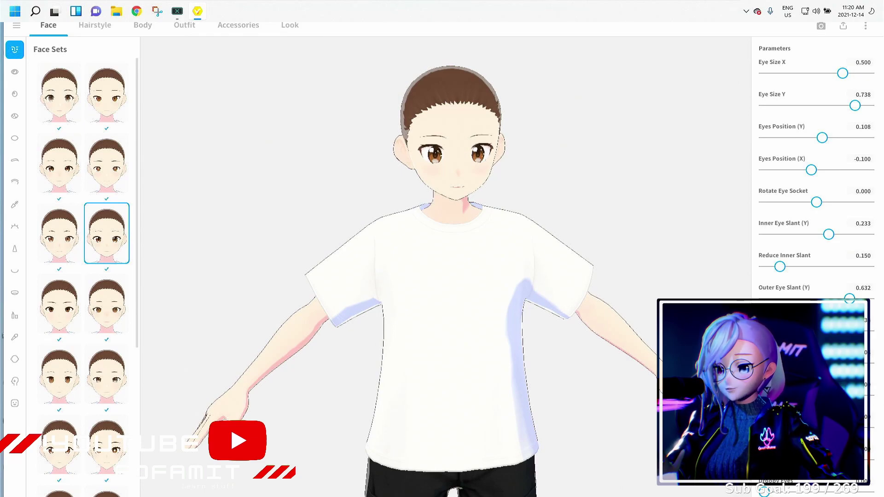
scroll(815, 175, "down", 3)
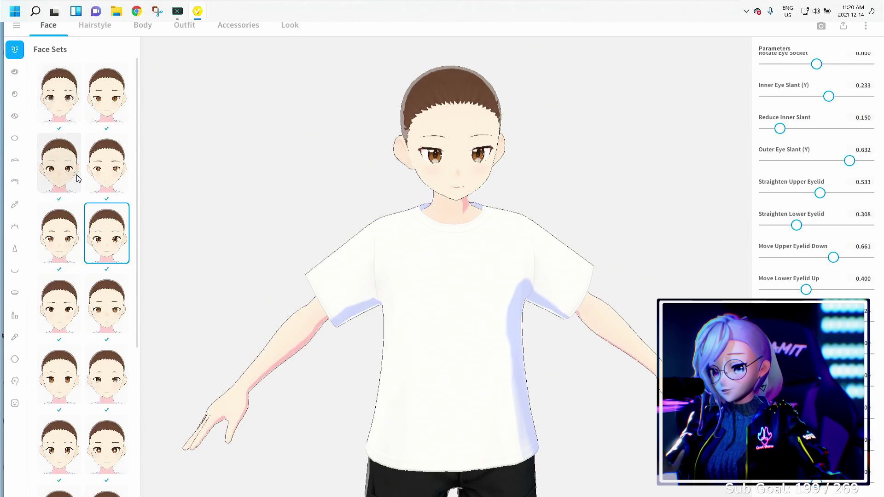
scroll(76, 191, "down", 5)
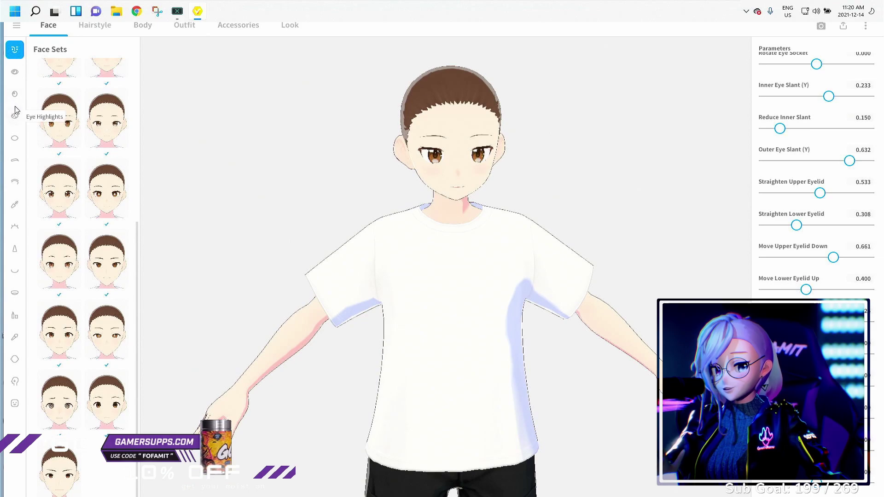
- Compare several Eyes Sets presets and settle on one
left_click(16, 72)
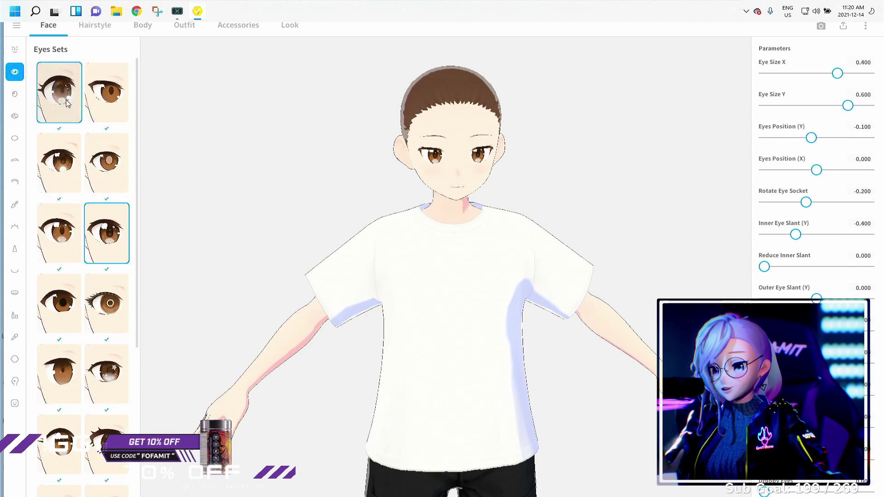
left_click(69, 99)
left_click(92, 102)
left_click(99, 152)
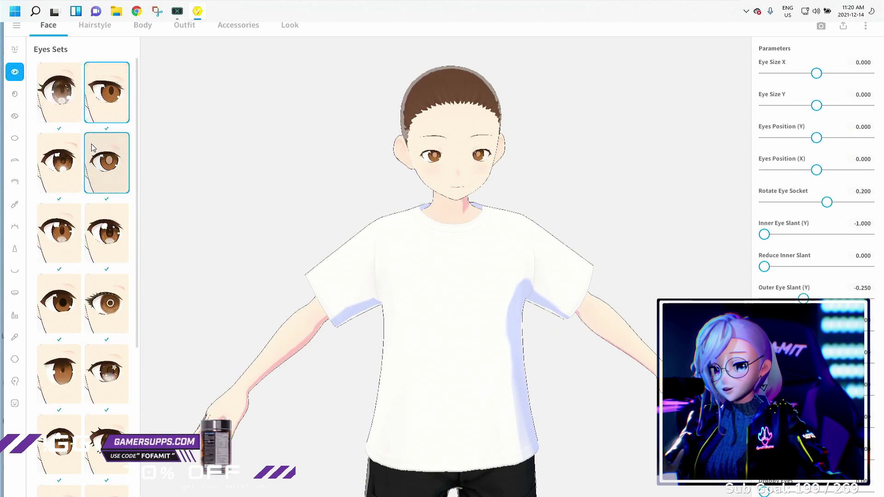
left_click(57, 161)
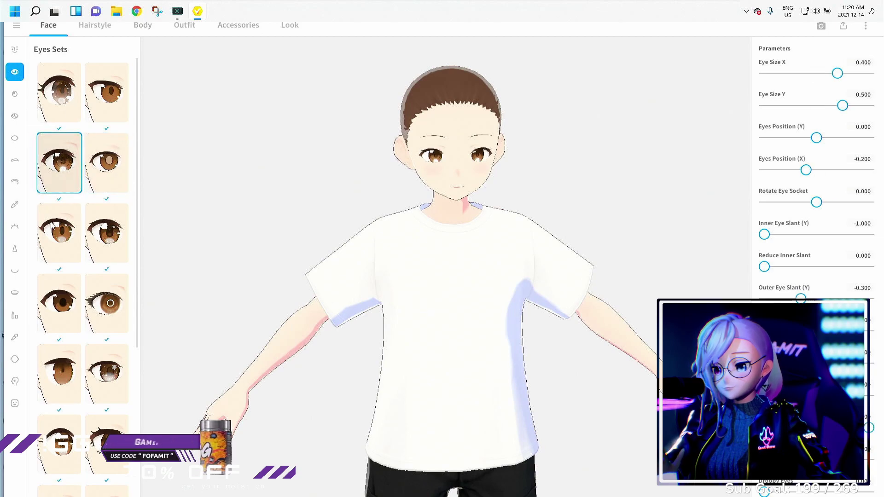
left_click(42, 244)
- Choose an iris preset for the avatar
left_click(15, 94)
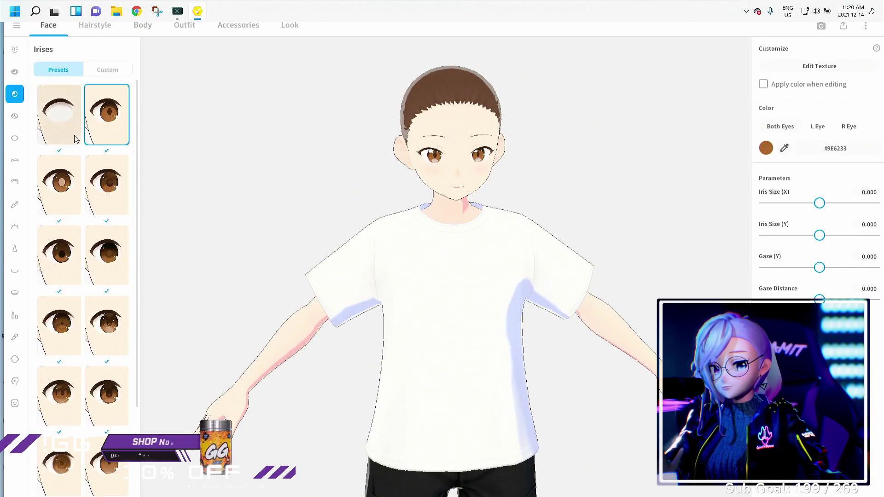
left_click(63, 185)
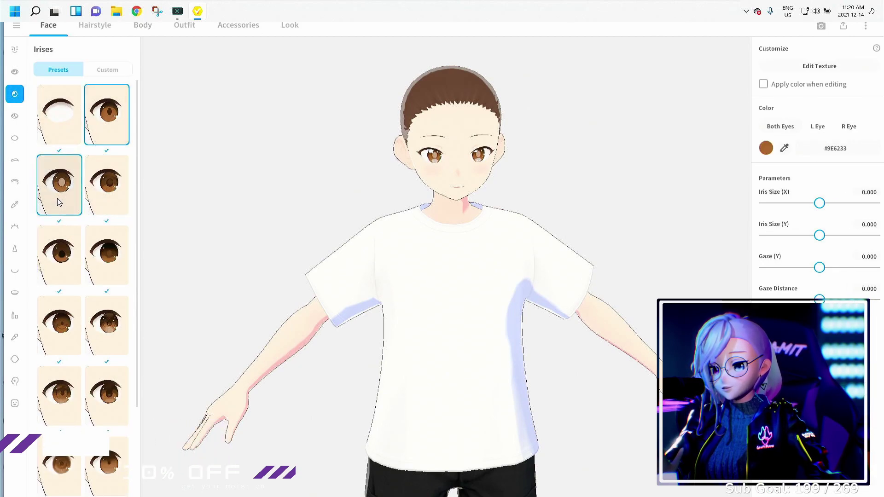
left_click(63, 239)
left_click(107, 254)
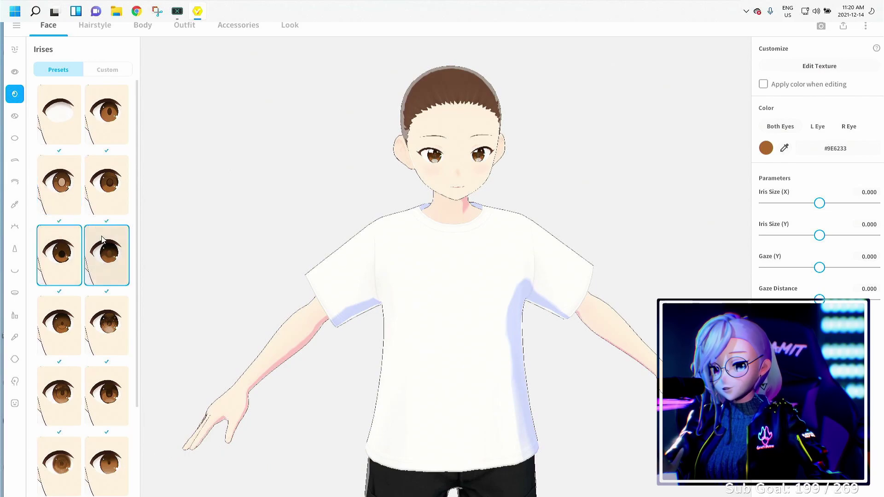
- Pick a bolder eyebrow preset after comparing several shapes
left_click(15, 160)
left_click(103, 204)
left_click(58, 253)
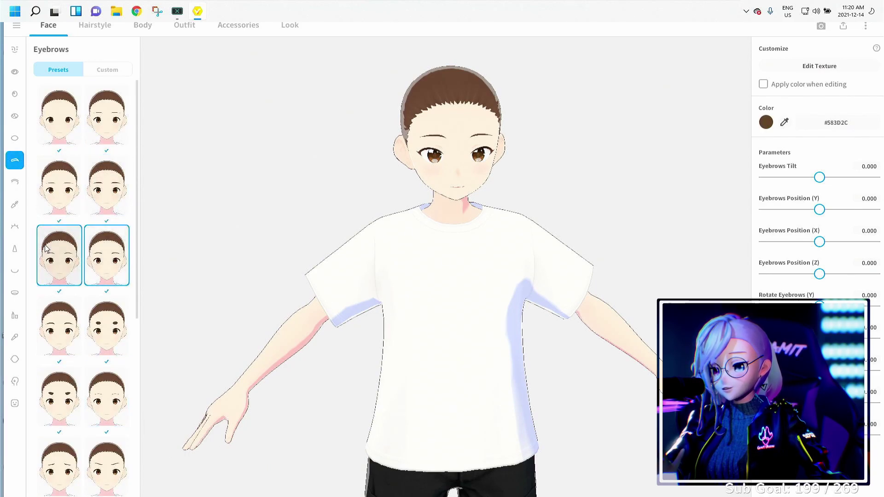
left_click(109, 324)
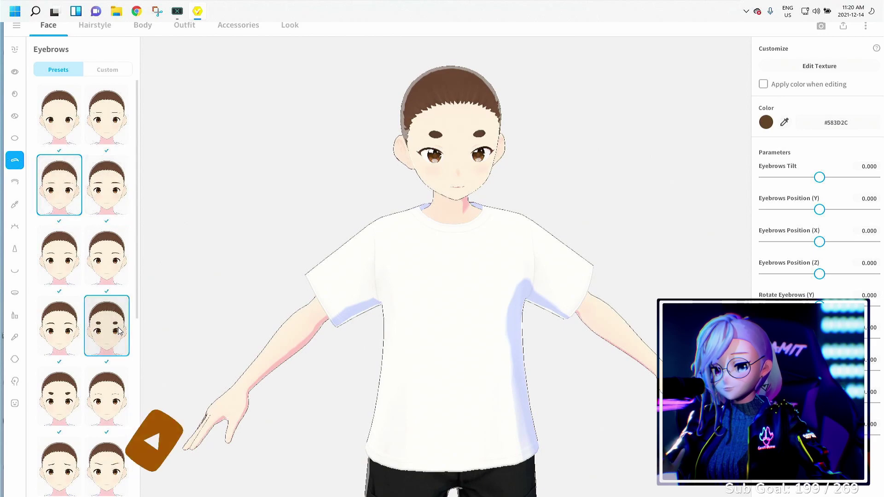
left_click(70, 331)
- Change the eyelid style, view the eyelash presets, then go to Hairstyle
left_click(14, 182)
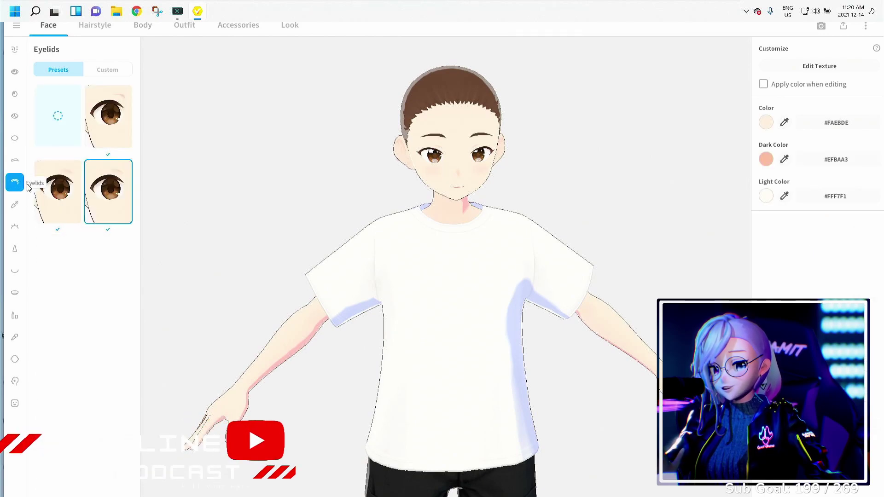
left_click(80, 191)
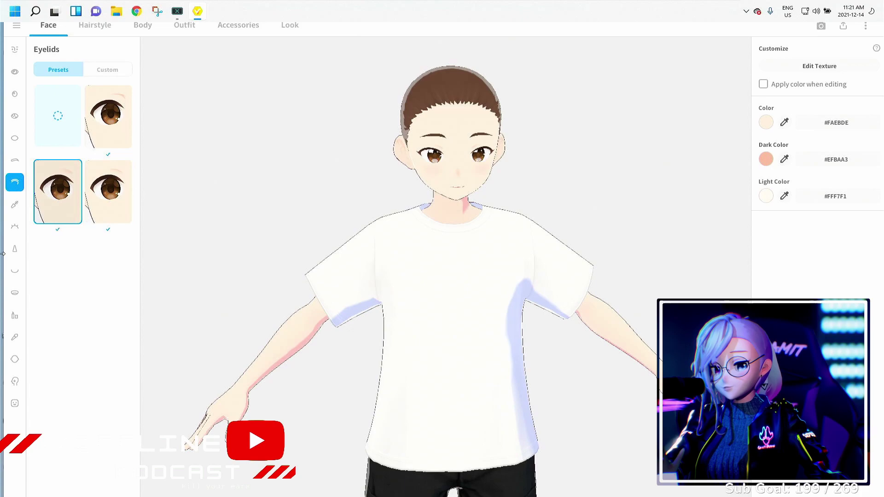
left_click(15, 226)
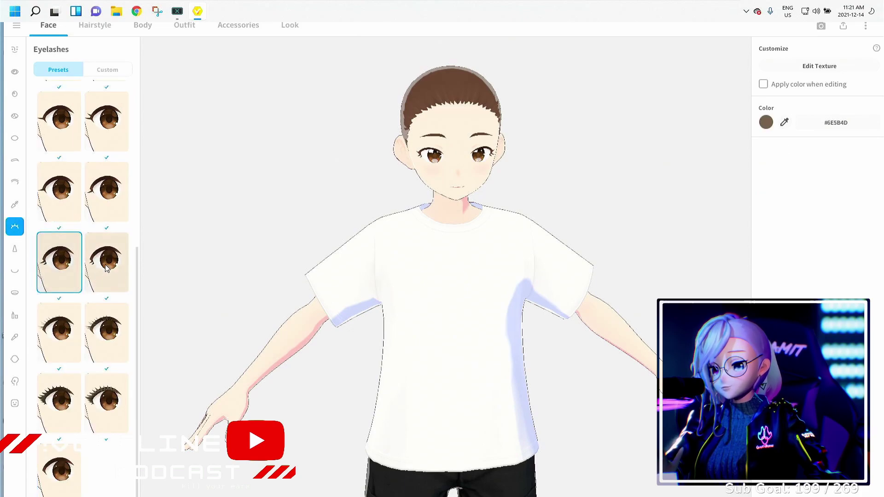
left_click(100, 26)
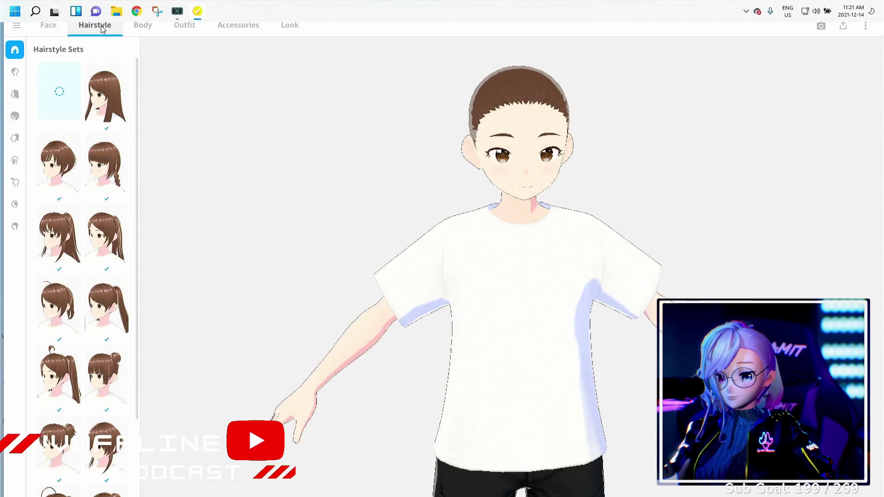
- Try hairstyle set presets, ending on twin tails with an ahoge
left_click(106, 87)
left_click(104, 144)
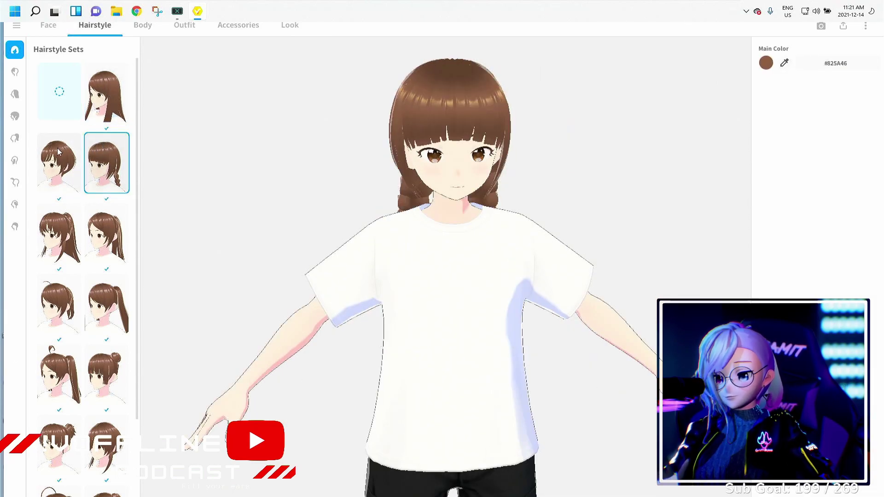
left_click(40, 162)
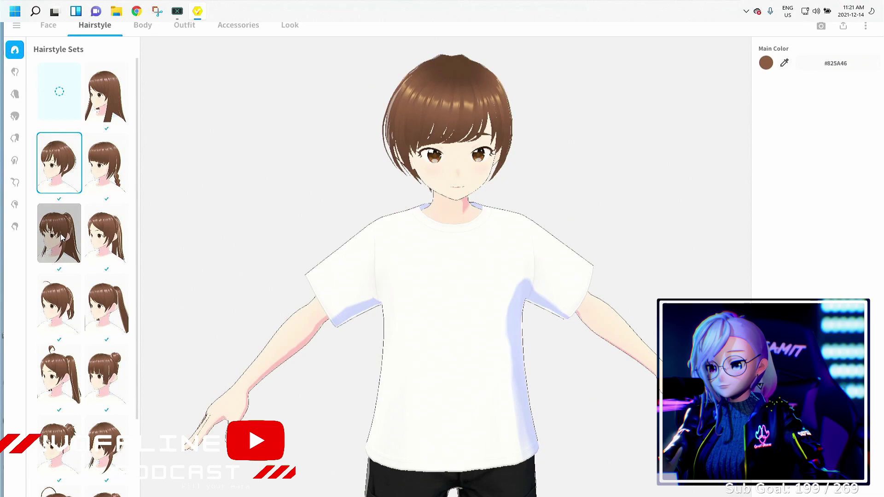
left_click(80, 240)
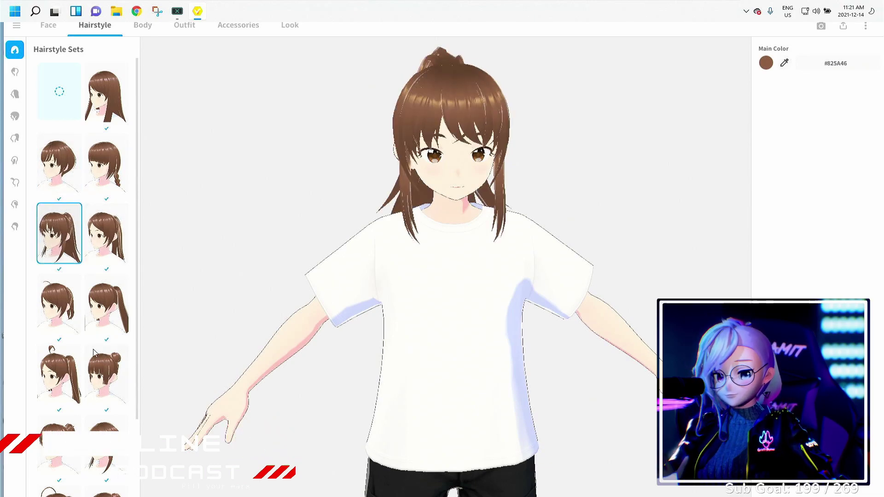
scroll(58, 351, "down", 2)
left_click(67, 274)
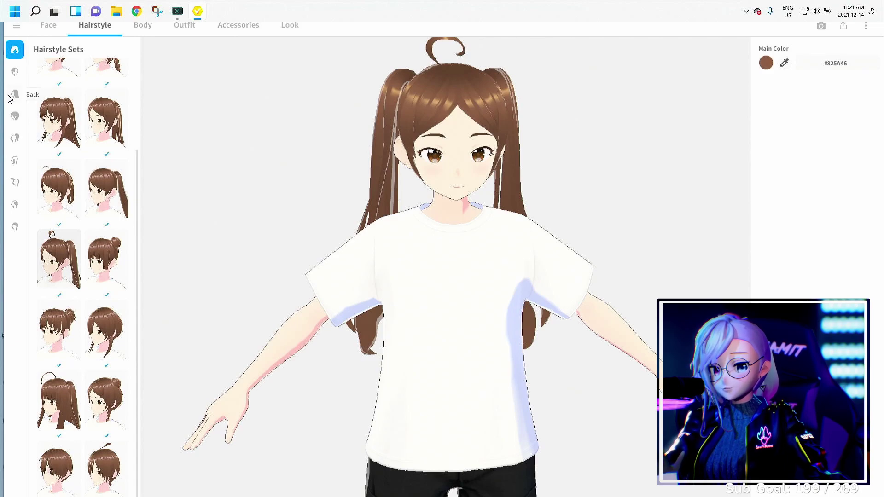
- Choose a new front bang style from the Front presets
left_click(15, 72)
left_click(107, 116)
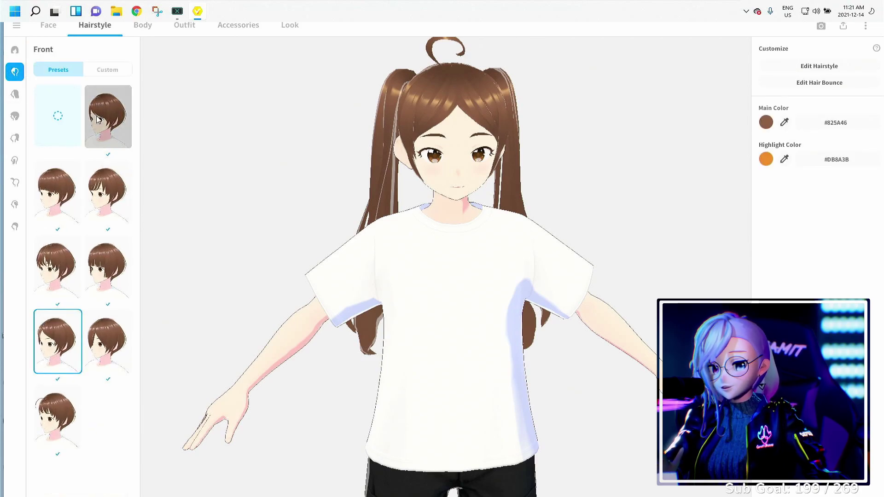
left_click(100, 183)
- Swap the braided back hair for the short style and check it from behind
left_click(16, 98)
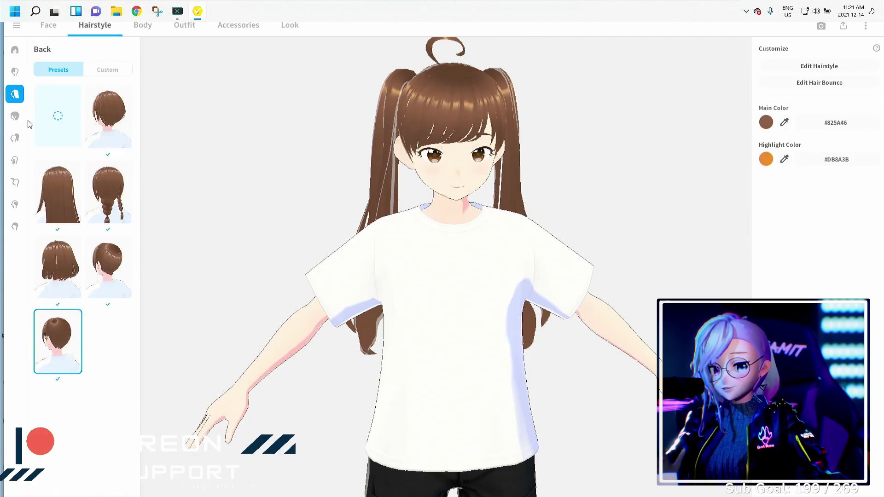
left_click(112, 206)
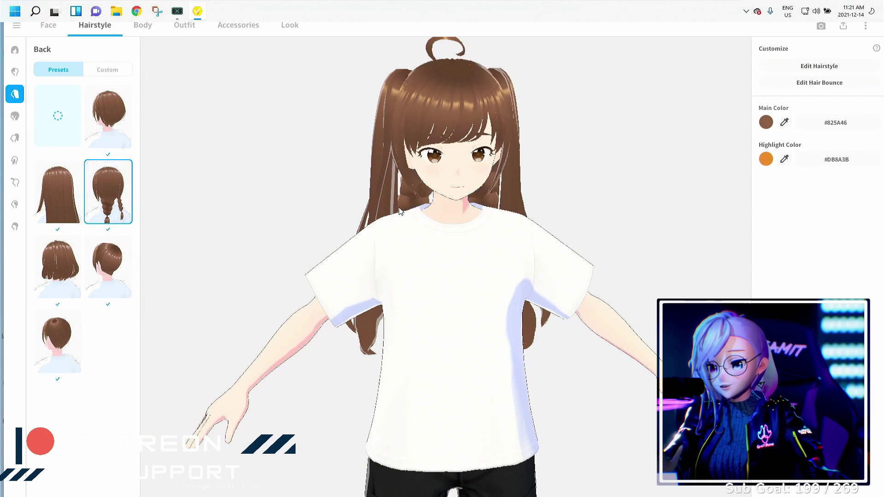
left_click(109, 117)
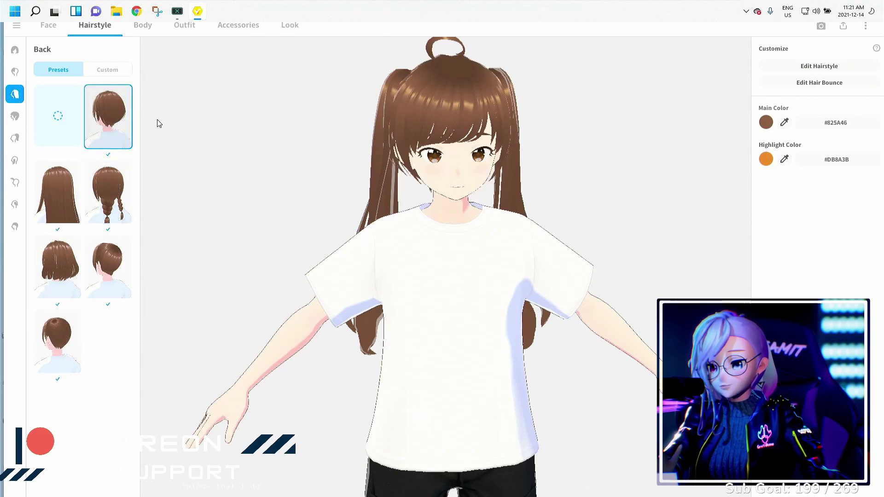
left_click_drag(413, 153, 490, 145)
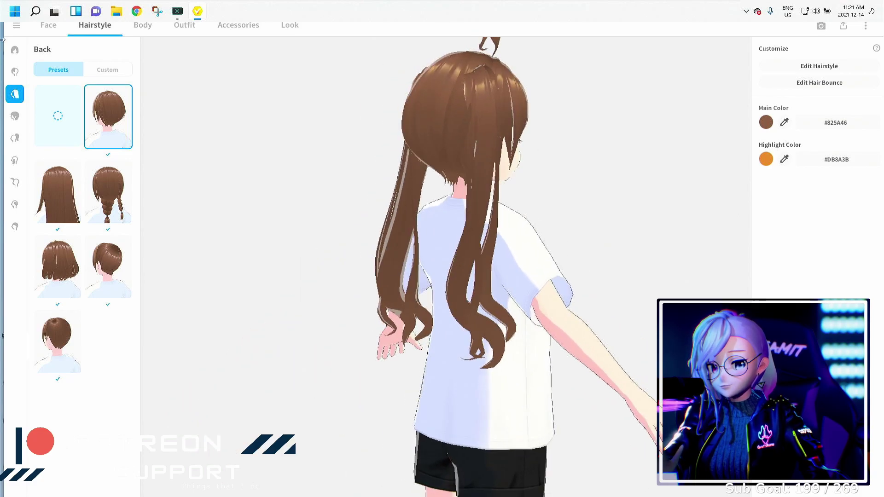
left_click(15, 116)
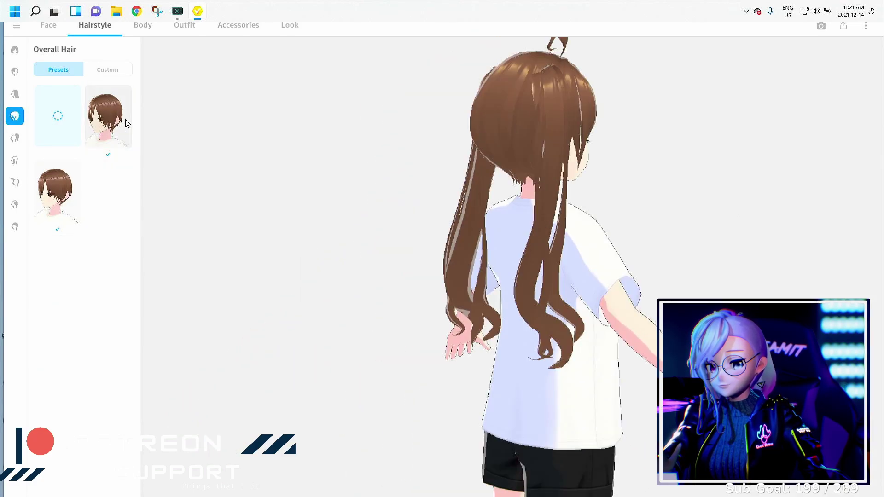
- Try a few ponytail extensions, then settle on the twin hair buns extension
left_click(15, 138)
left_click(98, 328)
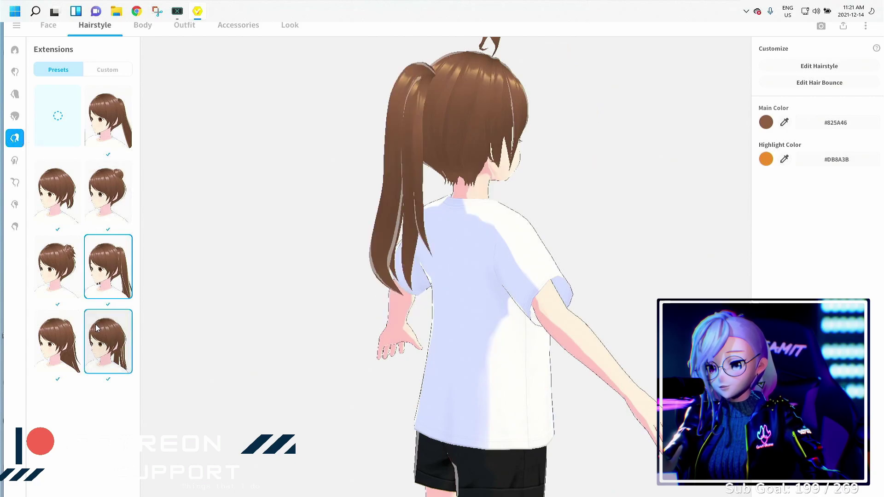
left_click(41, 343)
left_click(69, 276)
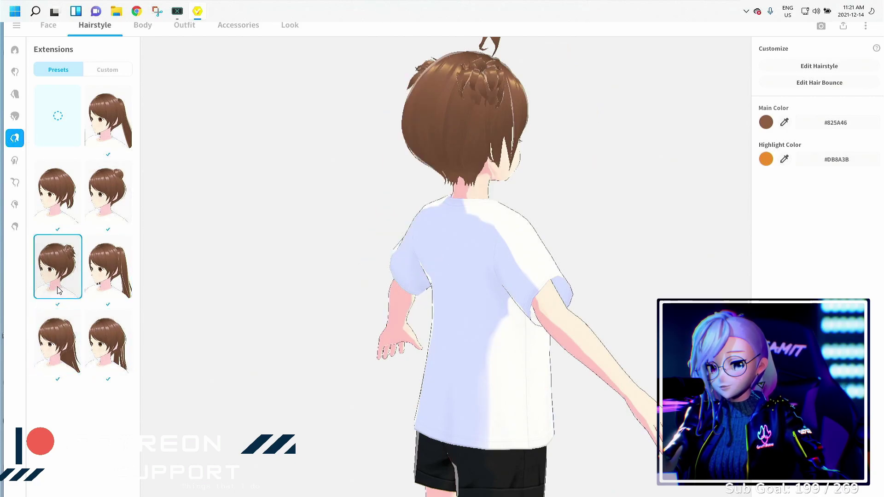
left_click_drag(414, 228, 391, 217)
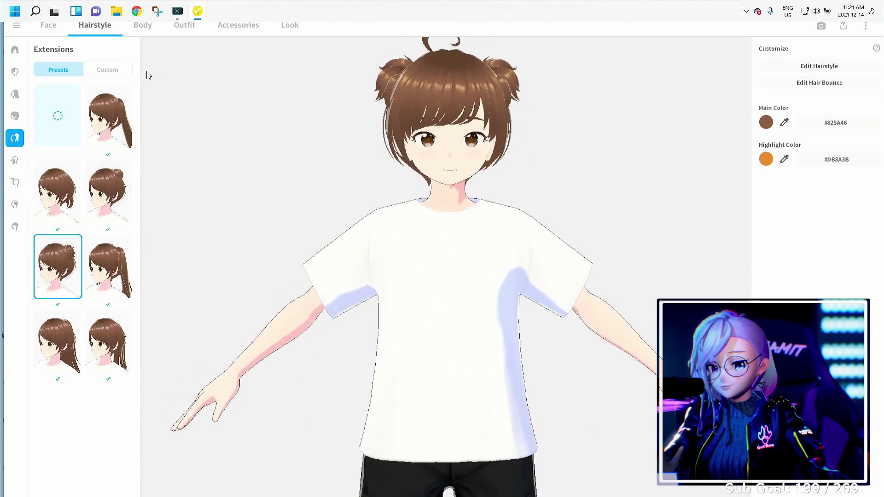
- Add long side locks framing the face and the taller ahoge preset
left_click(18, 161)
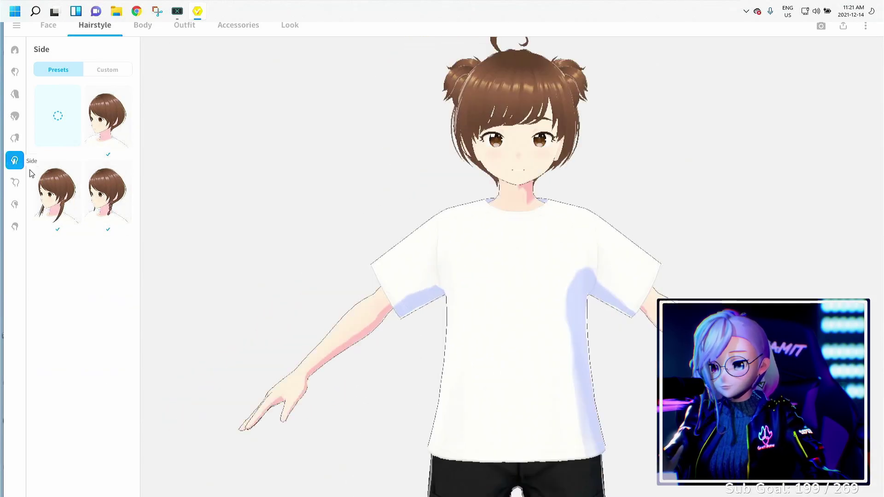
left_click(51, 184)
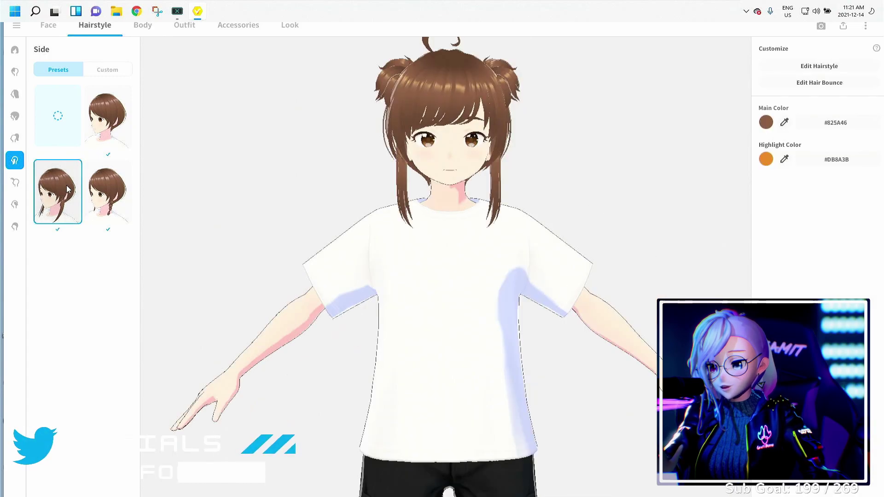
left_click(15, 182)
left_click(104, 252)
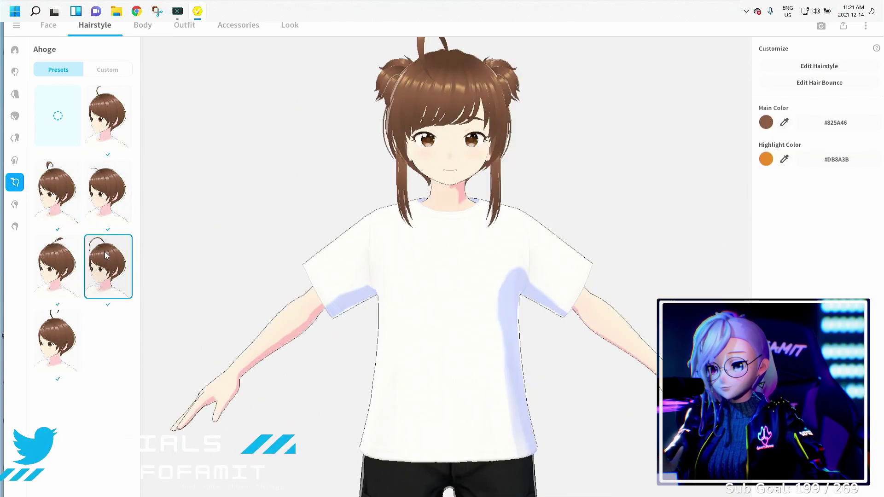
- Check the Extra hair styles and the Front hair Custom items, orbiting to inspect the hair
left_click(15, 203)
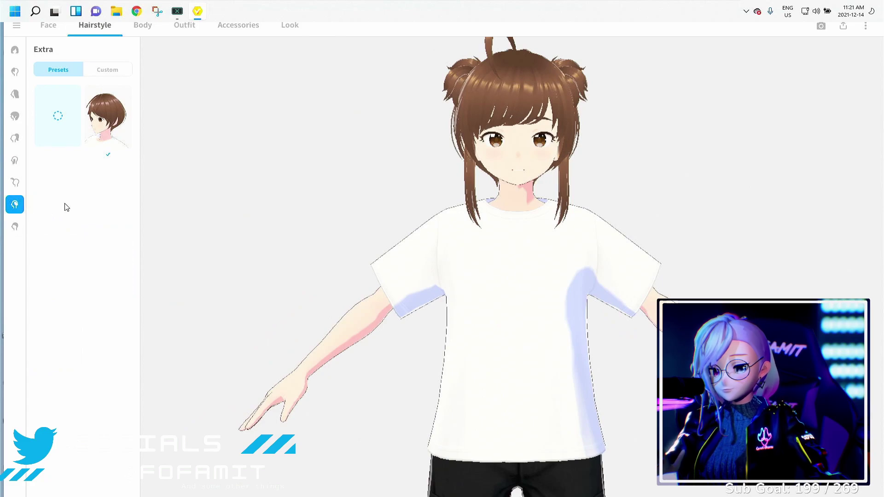
left_click(144, 26)
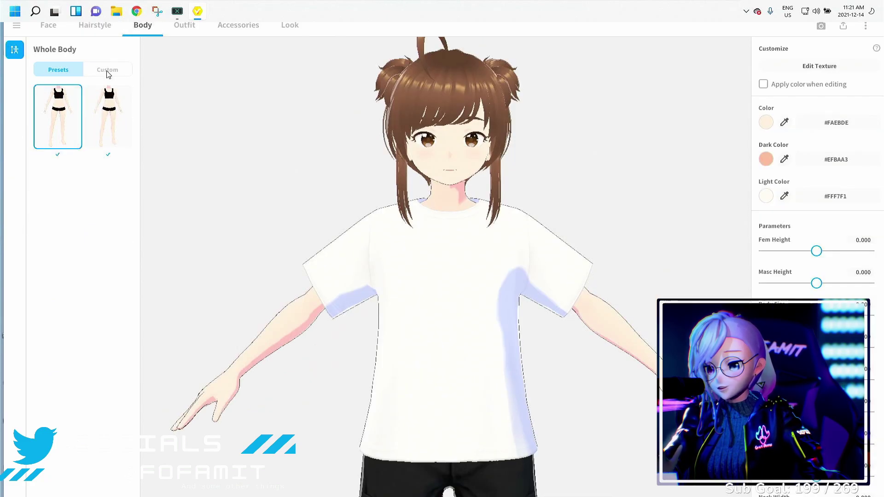
left_click(103, 27)
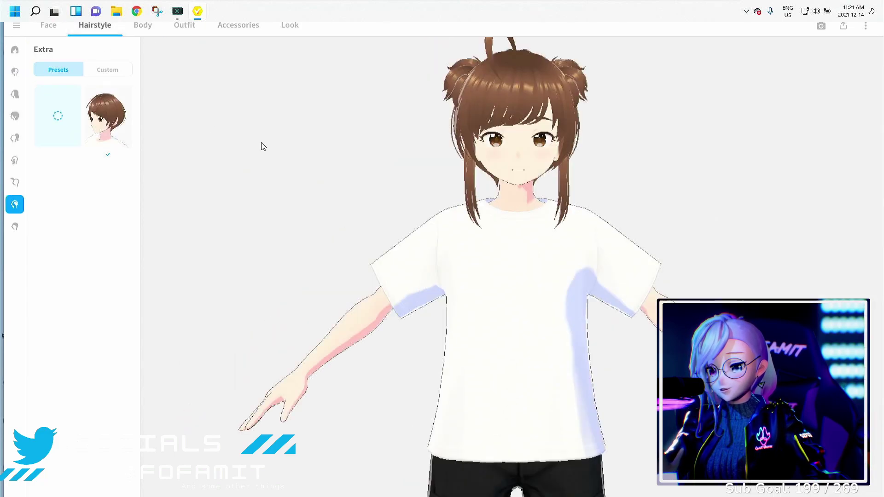
left_click(15, 72)
left_click(115, 72)
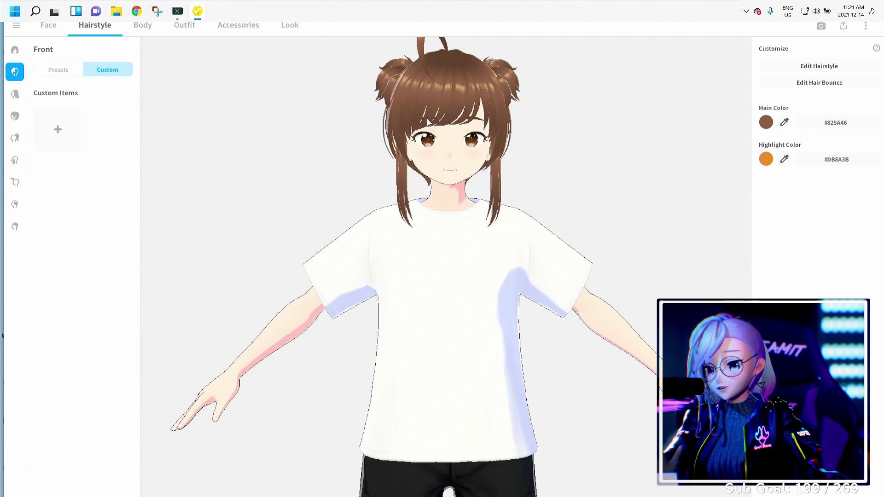
left_click_drag(428, 122, 414, 83)
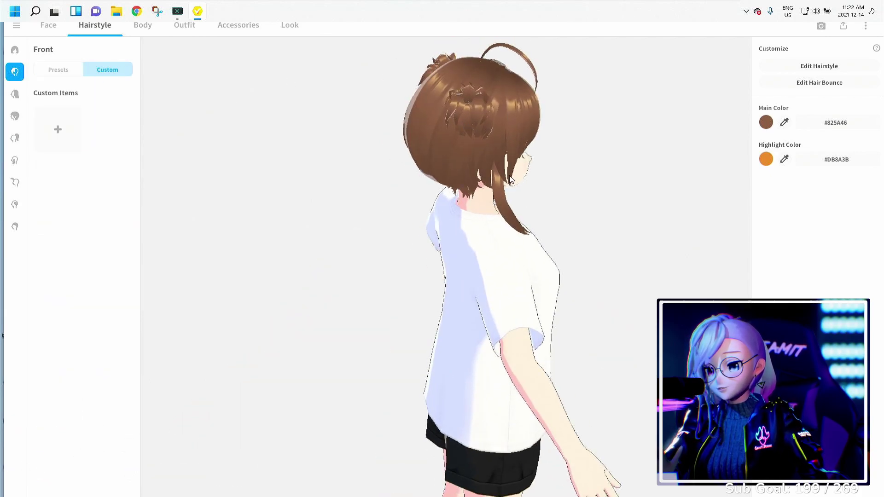
left_click_drag(510, 180, 444, 167)
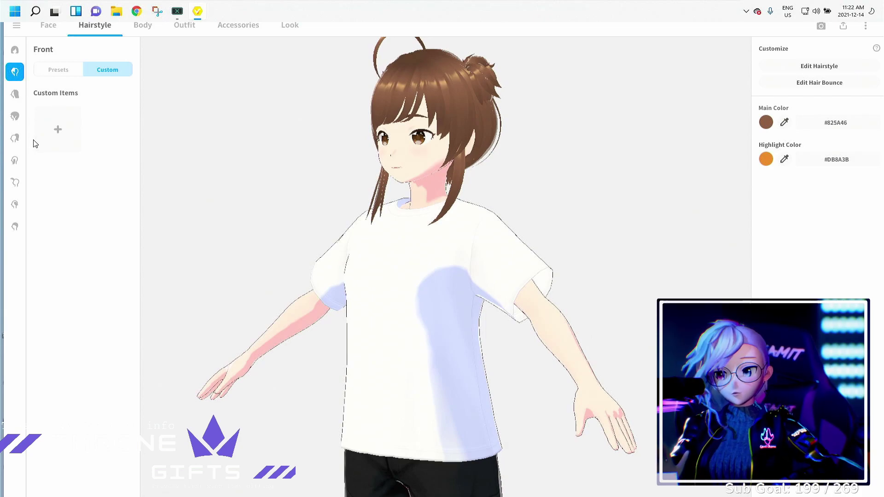
- Apply the second Whole Body preset to the avatar
left_click(143, 25)
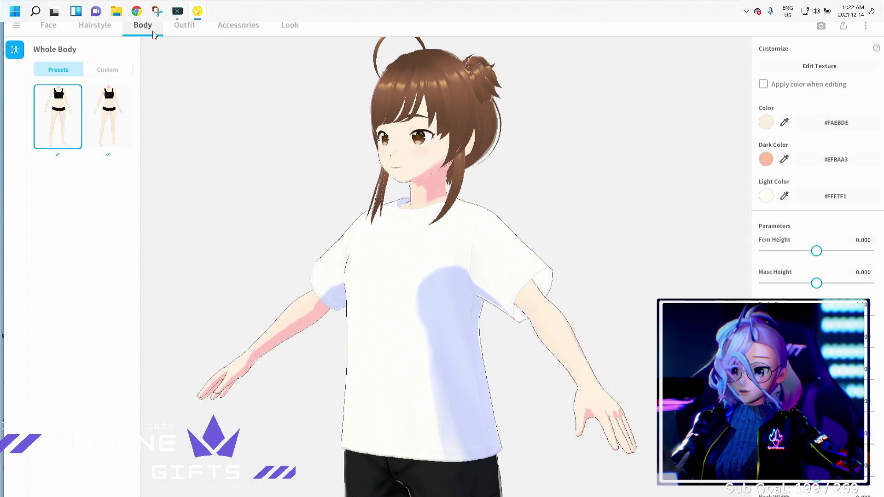
left_click(106, 111)
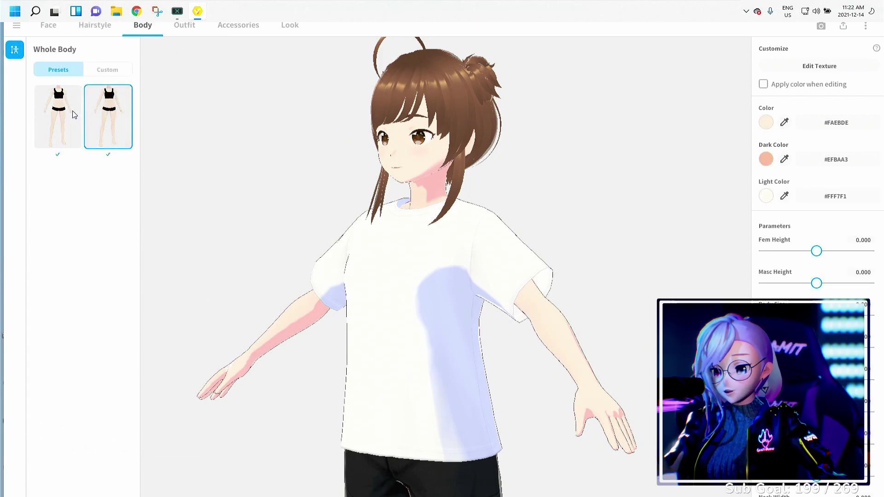
left_click(110, 110)
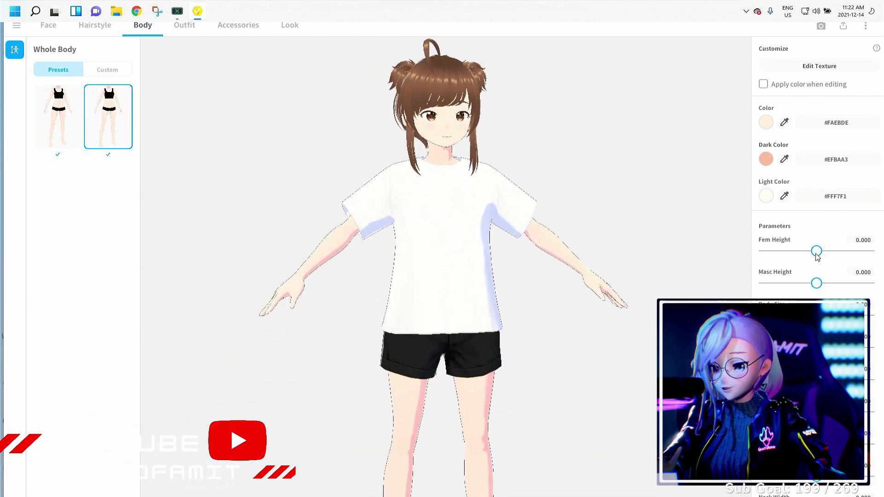
- Set Fem Height 1.000, Masc Height -0.203, Shoulder Width 0.634 and Chest Size 1.000
left_click_drag(816, 255, 869, 253)
left_click_drag(816, 283, 806, 283)
left_click_drag(816, 348, 883, 343)
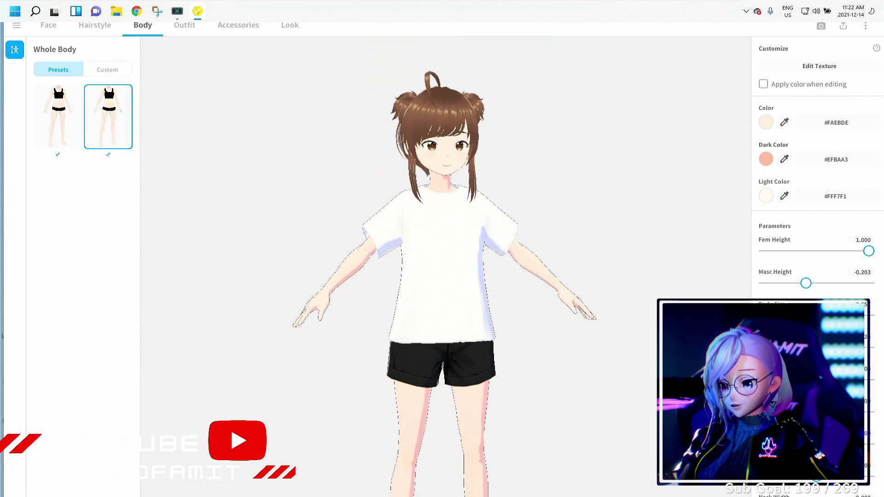
scroll(815, 267, "down", 5)
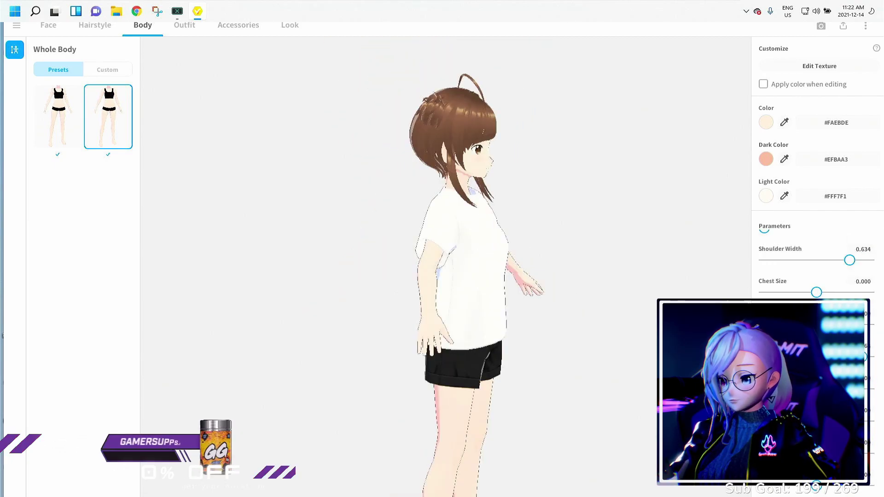
left_click_drag(817, 292, 870, 292)
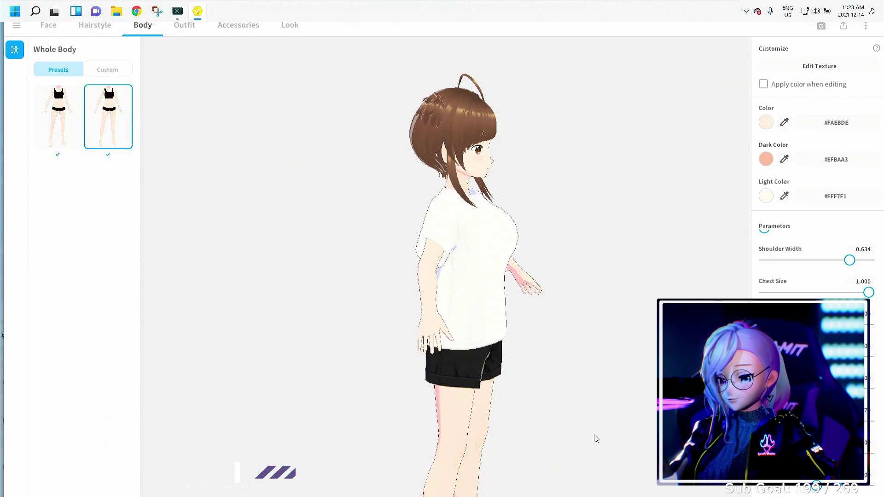
- After trying school uniform, maid and floral sets, dress the avatar in the red tracksuit set
left_click(185, 25)
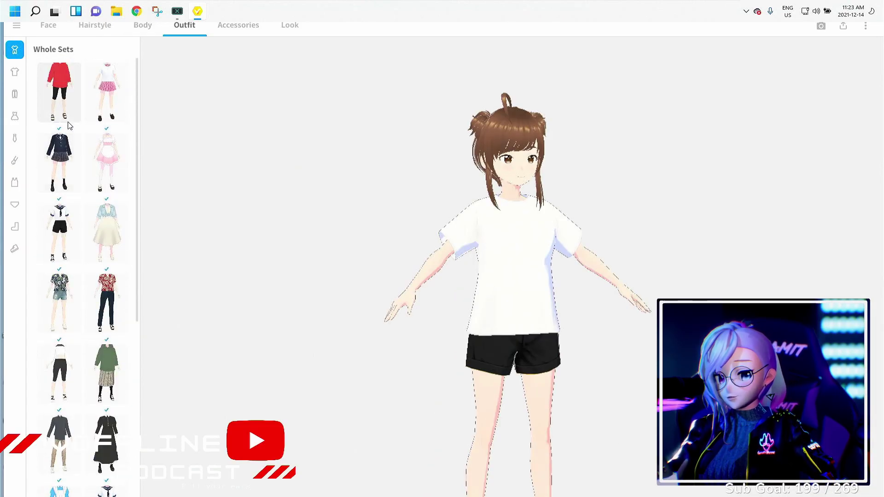
left_click(69, 152)
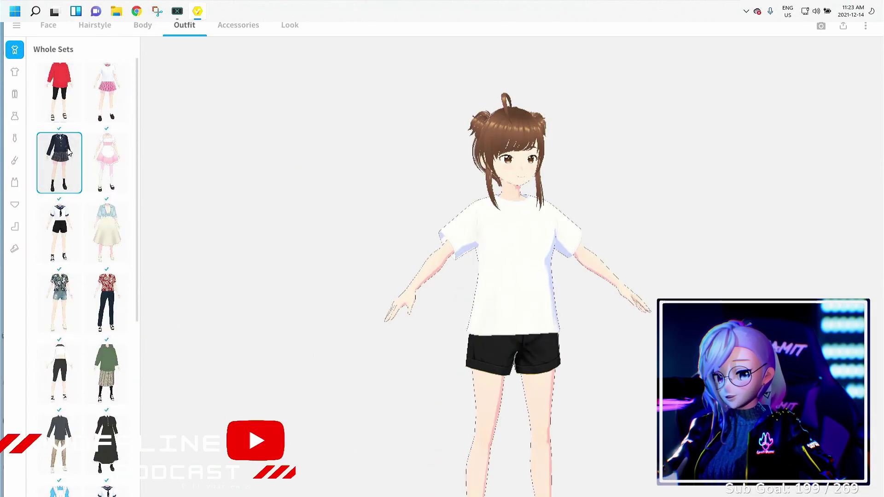
left_click(96, 159)
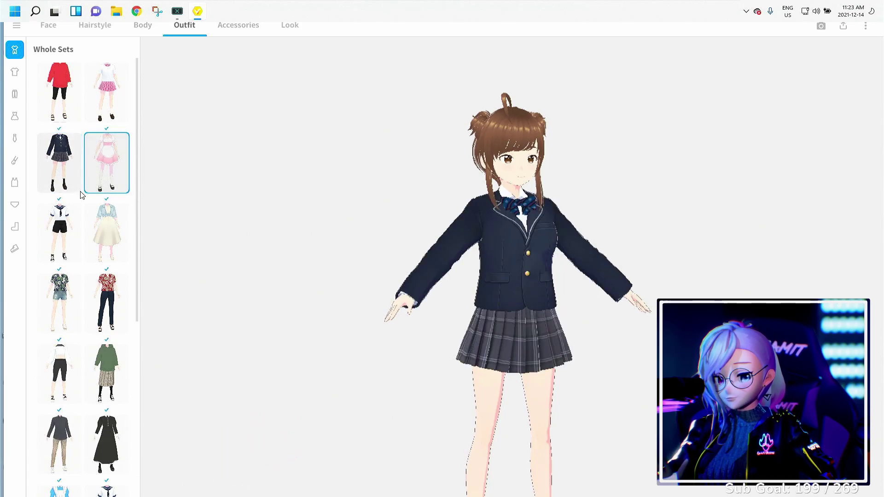
left_click(71, 289)
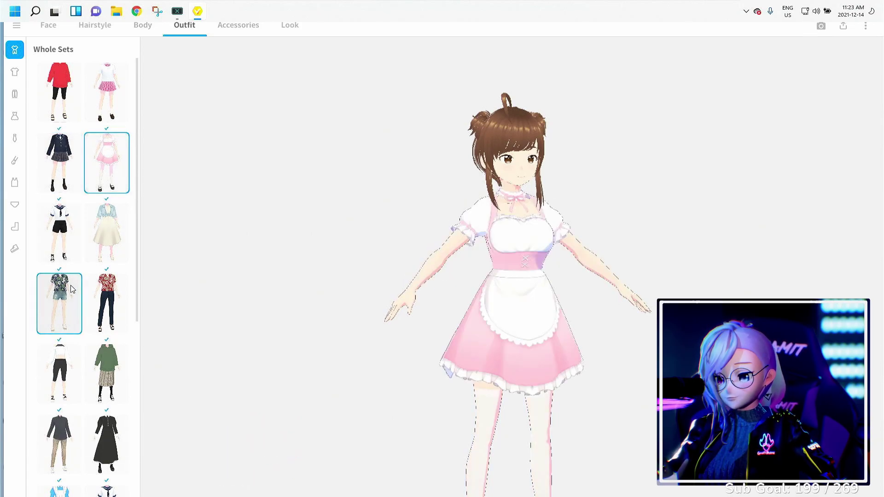
scroll(87, 313, "down", 4)
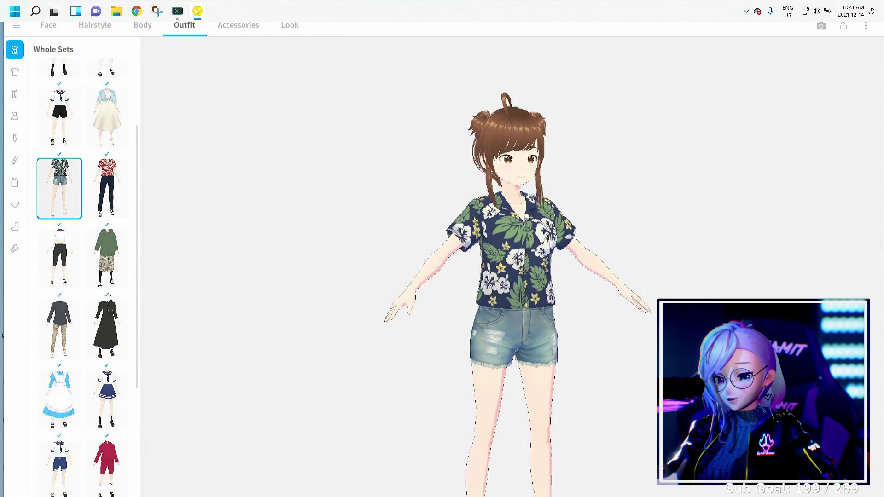
left_click(64, 338)
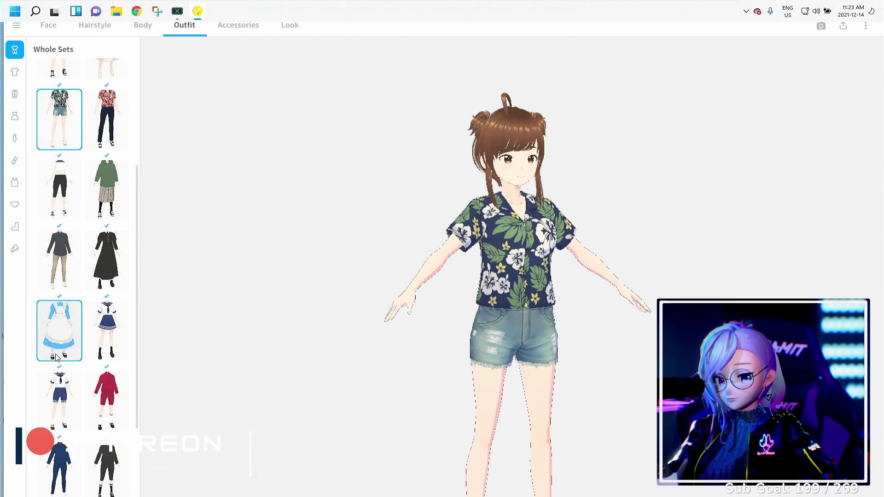
left_click(62, 394)
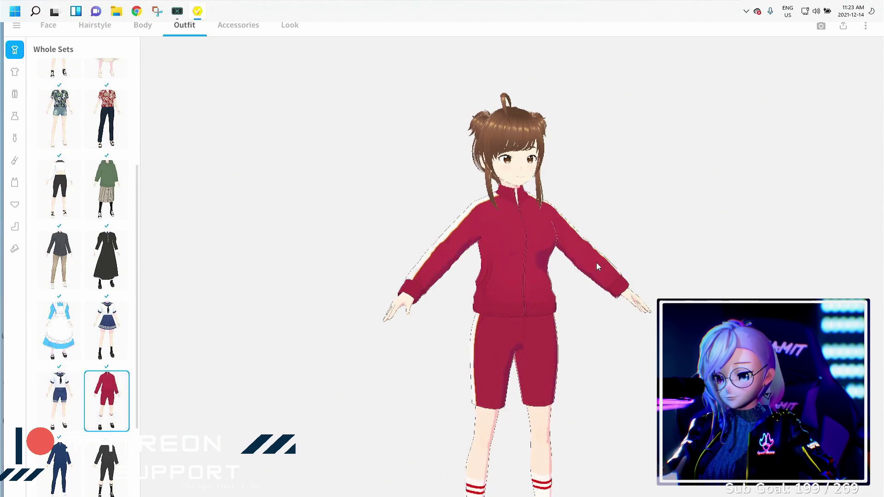
right_click_drag(596, 263, 574, 264)
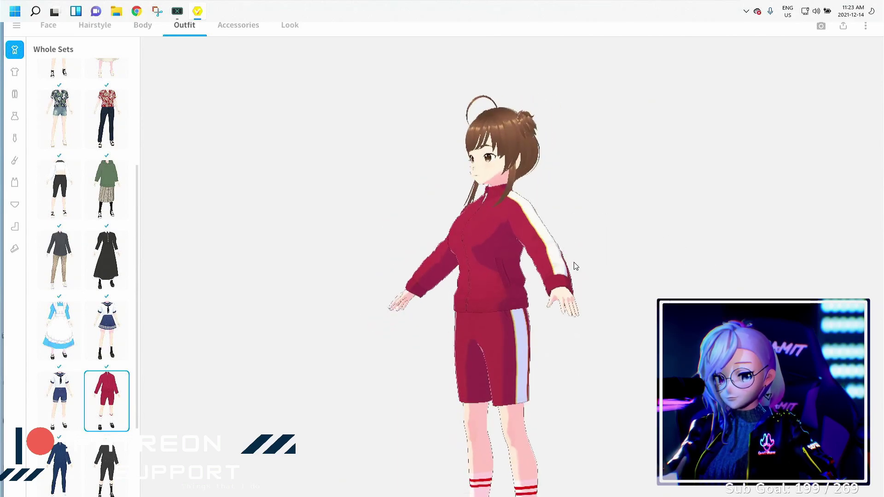
- Try the gakuran and sailor tops, then keep the red track jacket
left_click(15, 71)
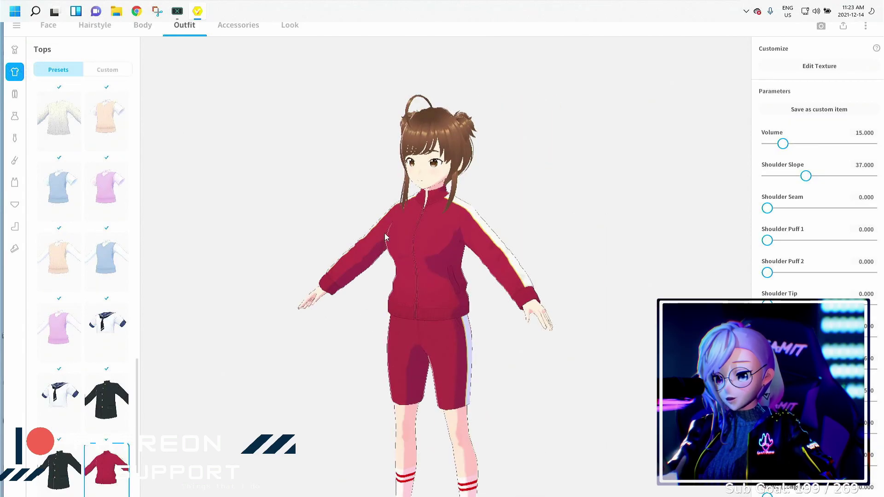
middle_click_drag(426, 338, 446, 254)
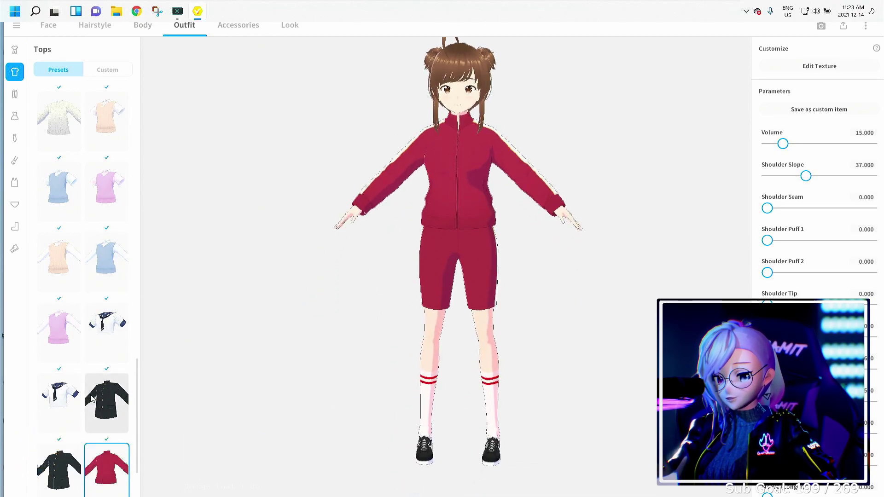
left_click(105, 397)
left_click(64, 398)
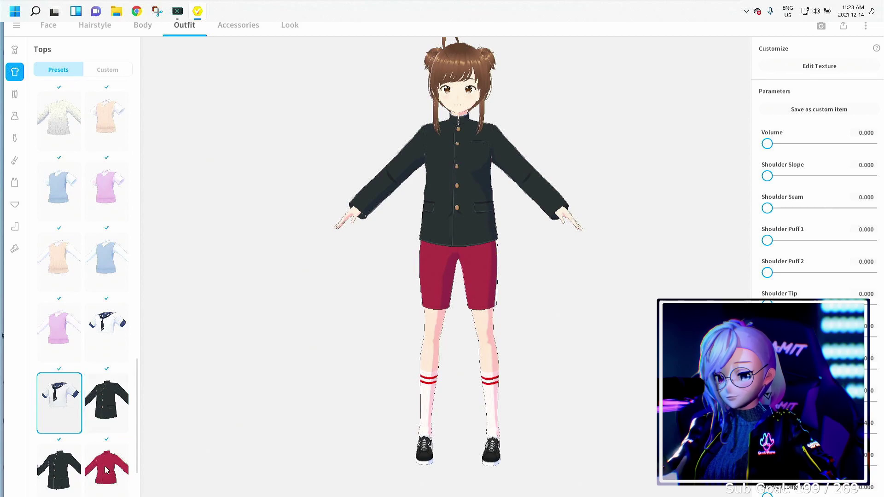
left_click(116, 472)
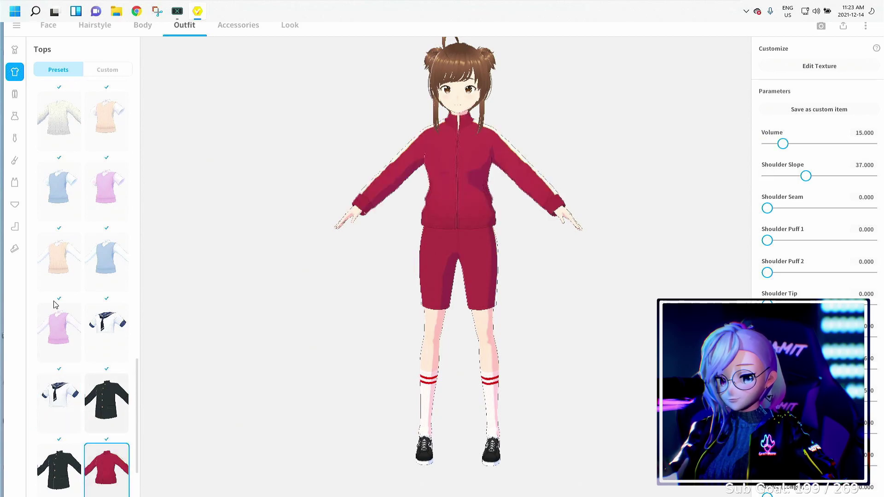
- Choose full-length red track pants instead of the red capri pants
left_click(15, 94)
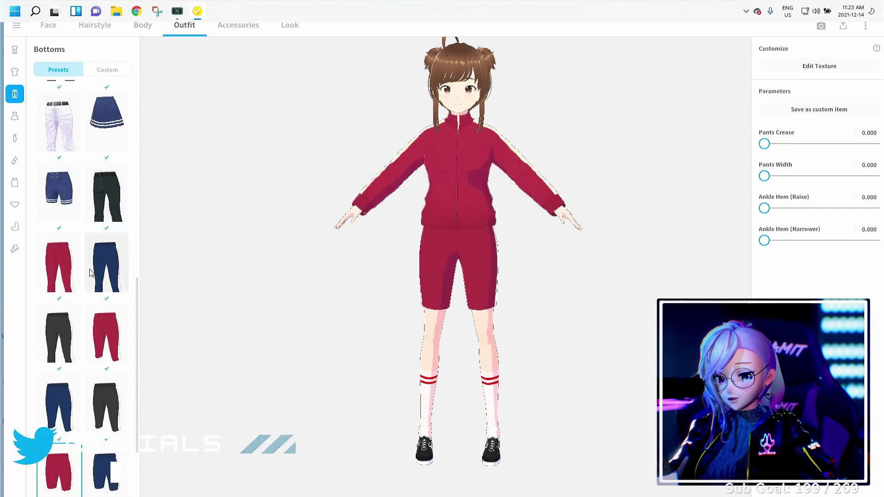
left_click(115, 339)
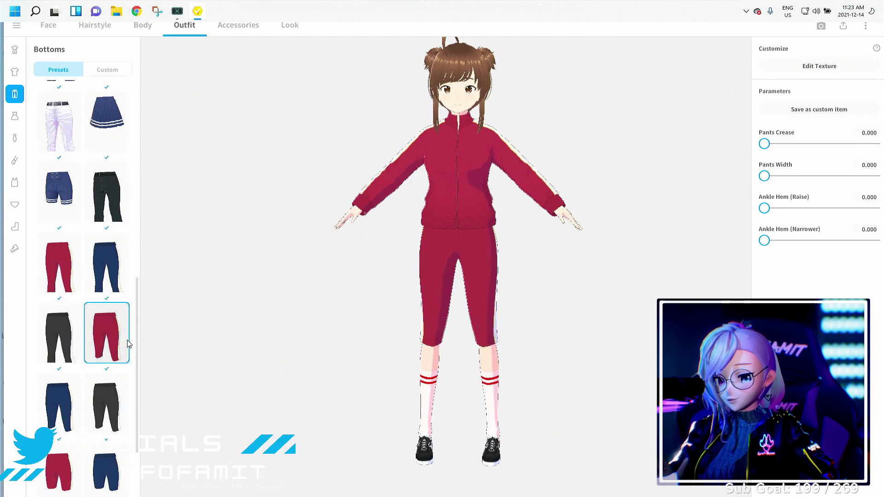
left_click(55, 284)
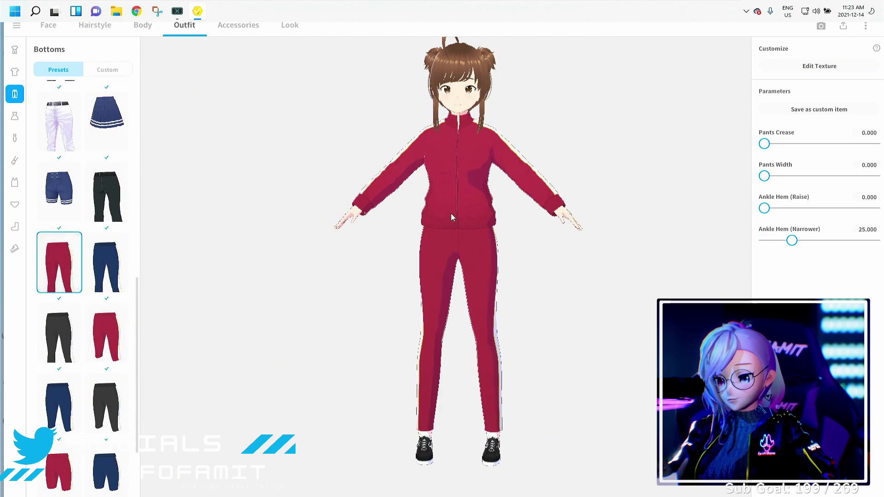
left_click_drag(451, 214, 155, 195)
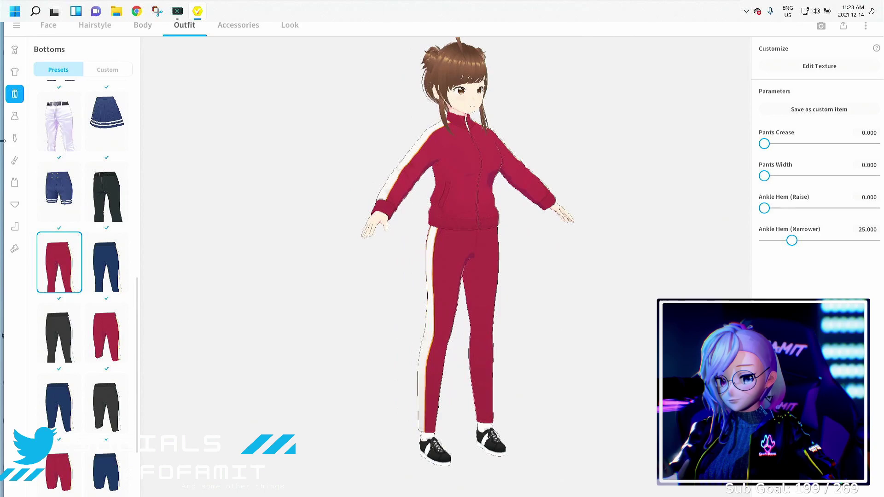
- Put black-and-white sneakers on the avatar and adjust their lower sole
left_click(15, 250)
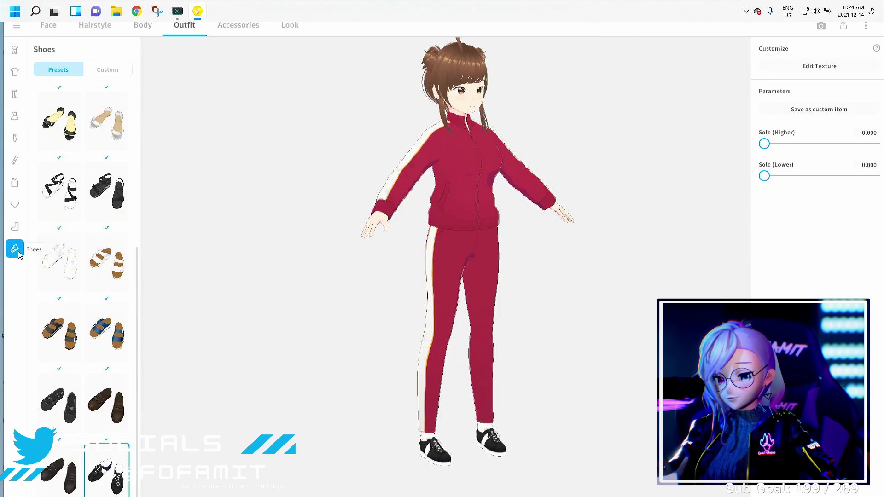
left_click(107, 196)
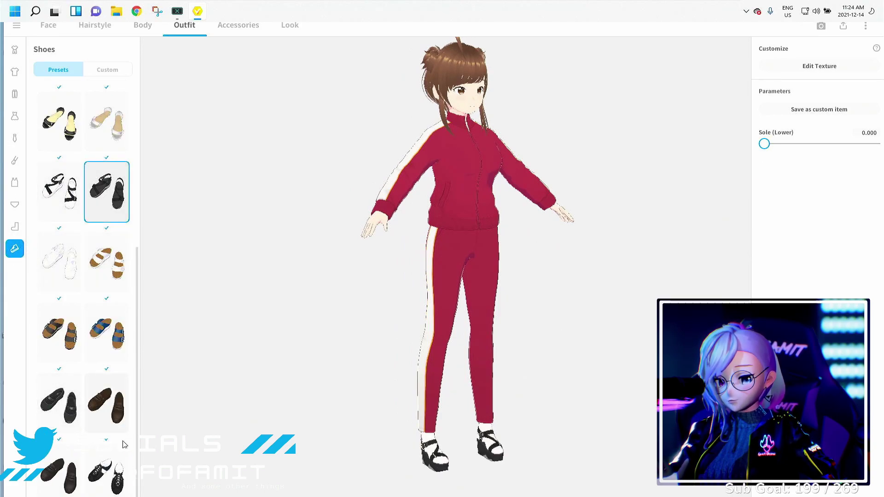
left_click(107, 472)
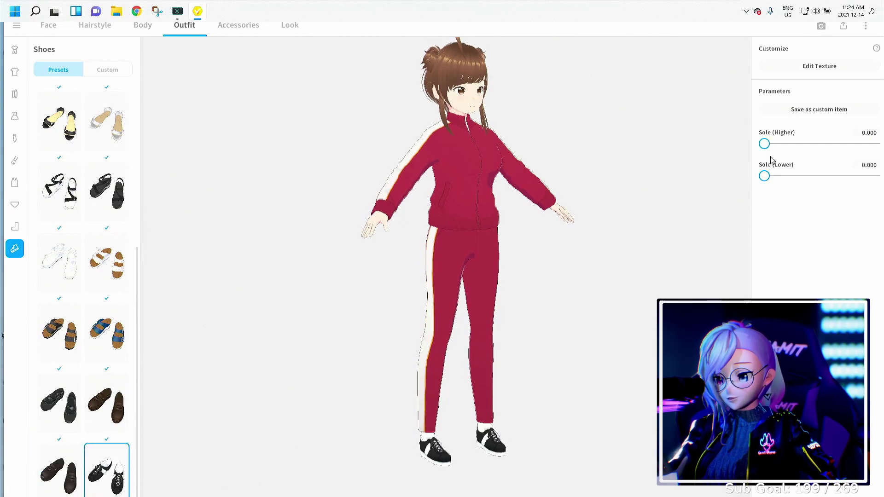
left_click_drag(765, 175, 865, 177)
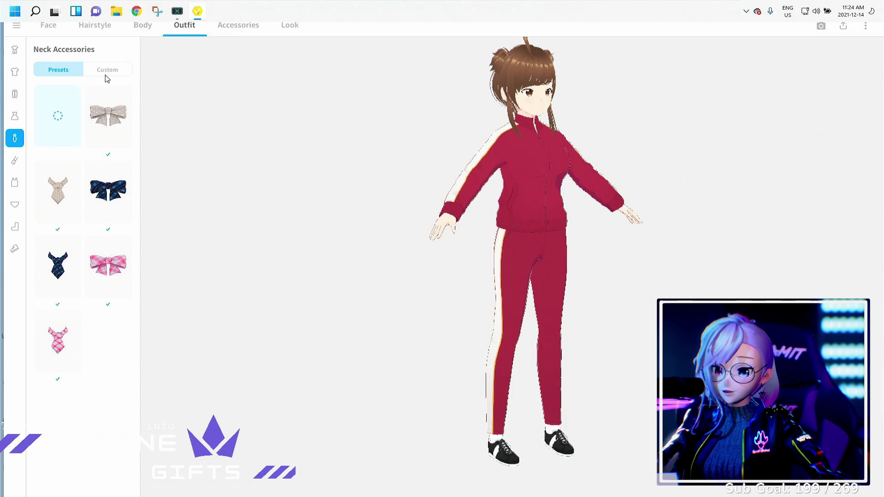
left_click(104, 73)
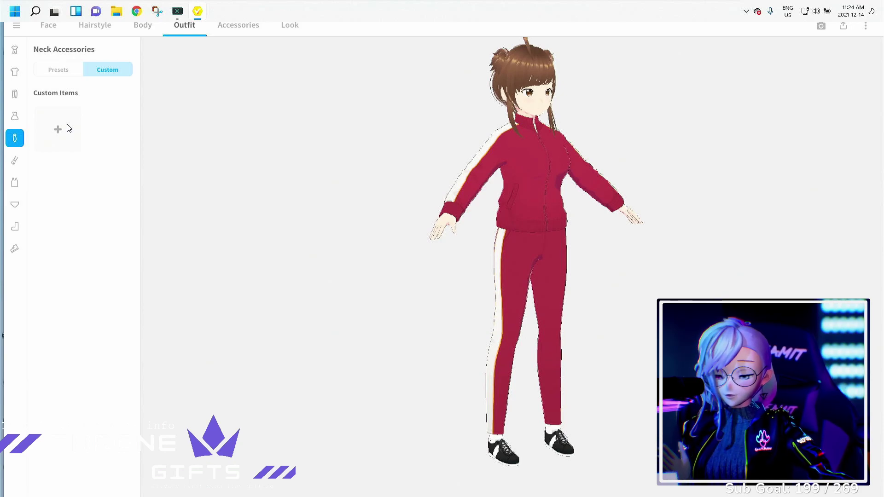
- Add a single pair of thin glasses to the avatar
left_click(238, 25)
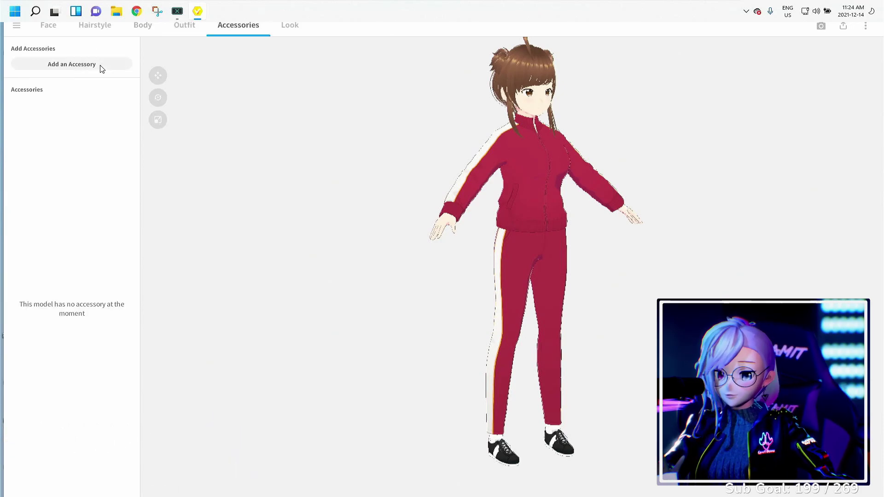
left_click(101, 67)
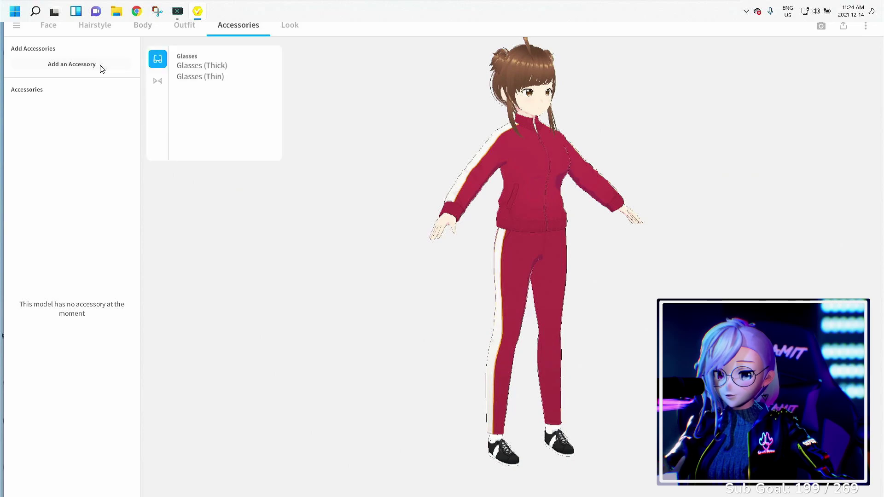
left_click(200, 66)
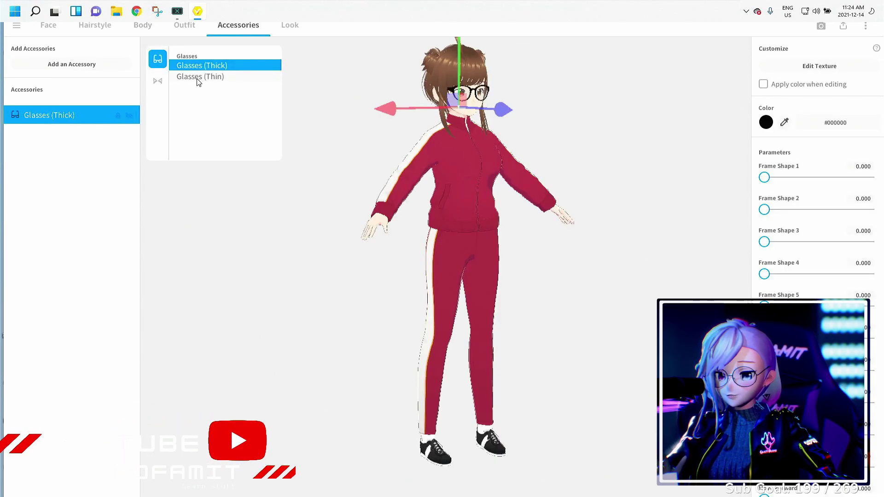
left_click(201, 79)
left_click(201, 68)
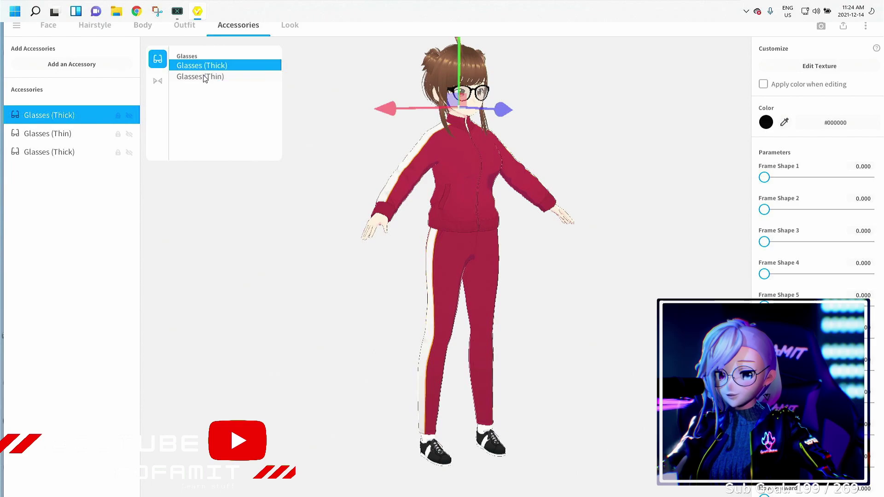
left_click(205, 77)
left_click(178, 77)
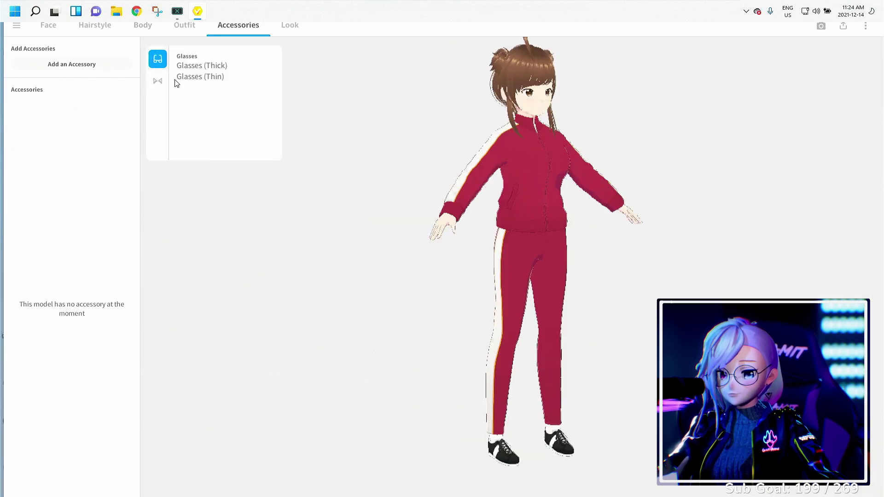
left_click(194, 78)
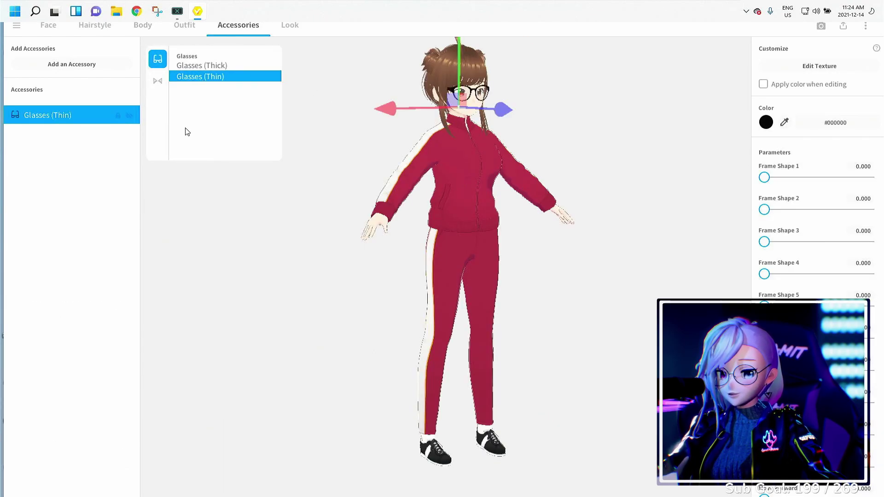
left_click(768, 182)
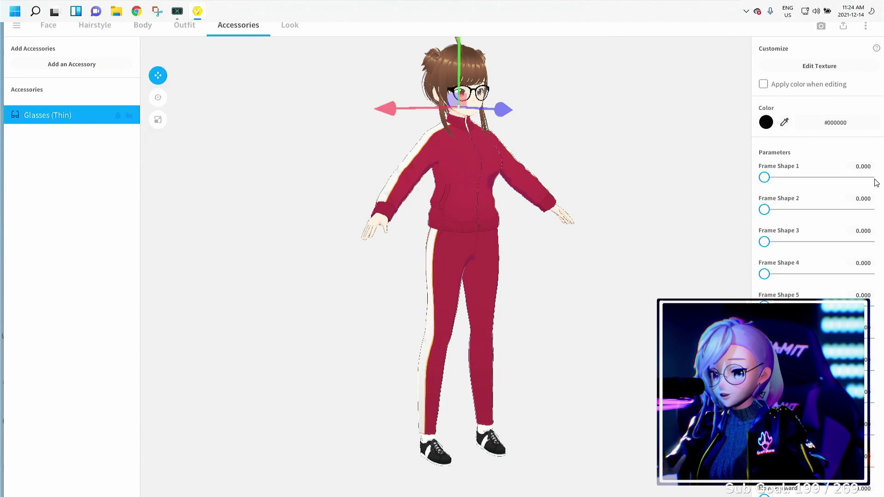
- Reshape the glasses frame using Frame Shape 2
left_click_drag(823, 178, 714, 183)
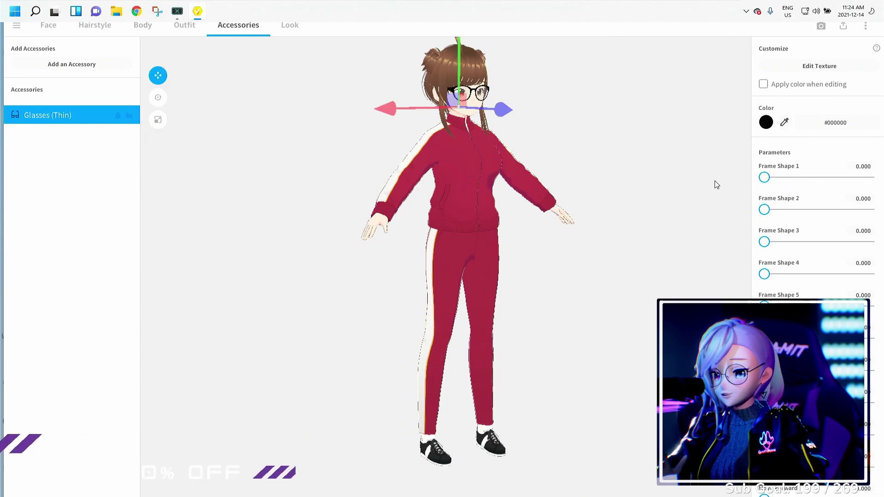
left_click_drag(764, 209, 826, 210)
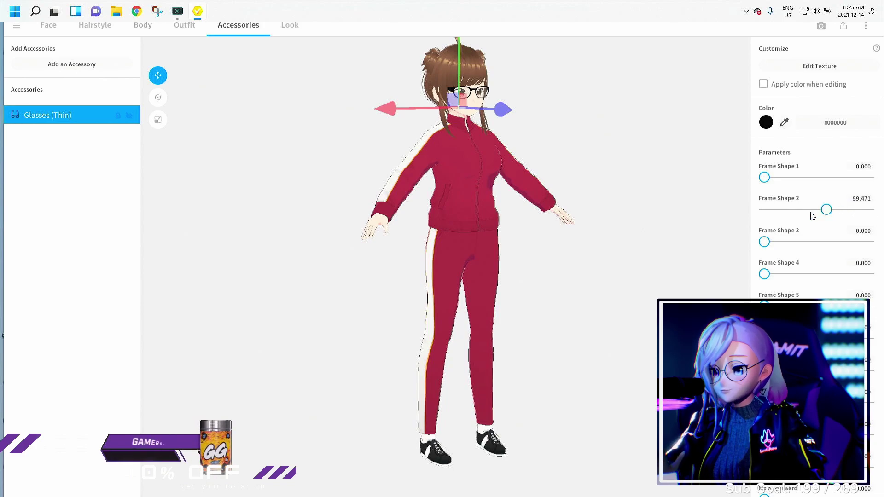
scroll(404, 120, "up", 4)
scroll(405, 134, "up", 5)
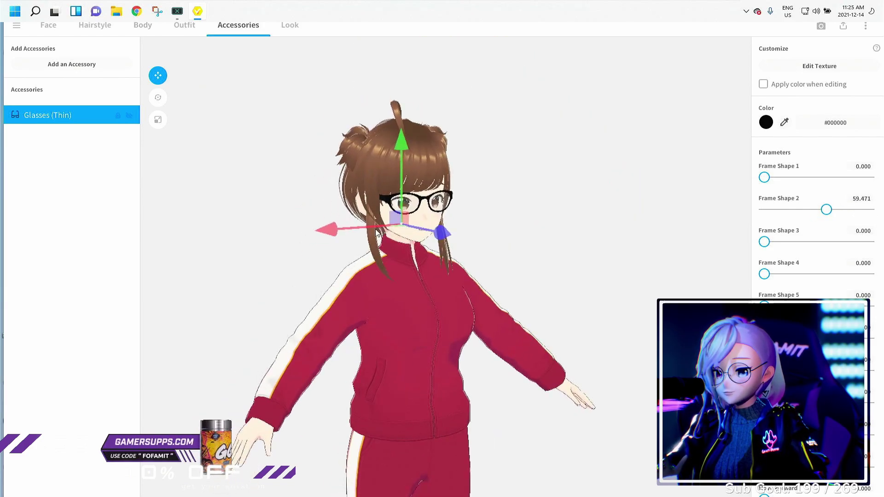
scroll(412, 200, "down", 4)
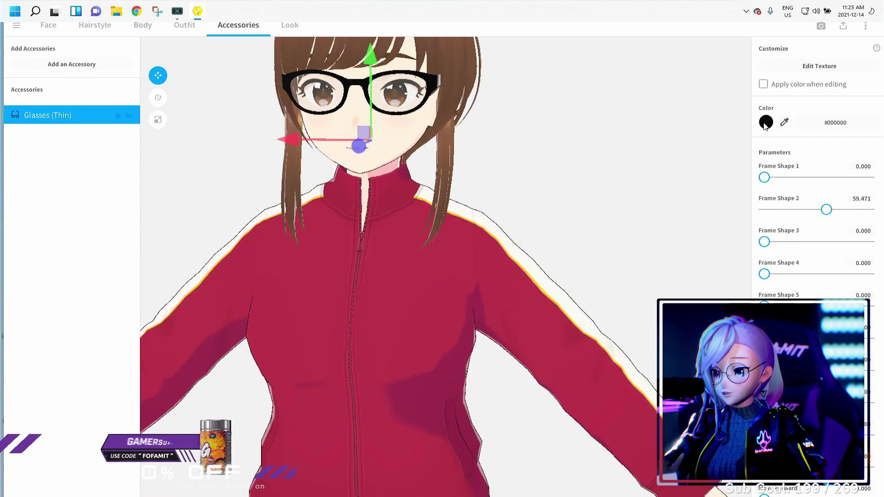
- Colour the glasses frame light pink #FFCAFF and adjust how they rest on the nose
left_click(766, 122)
left_click(763, 152)
left_click(719, 149)
scroll(820, 207, "down", 5)
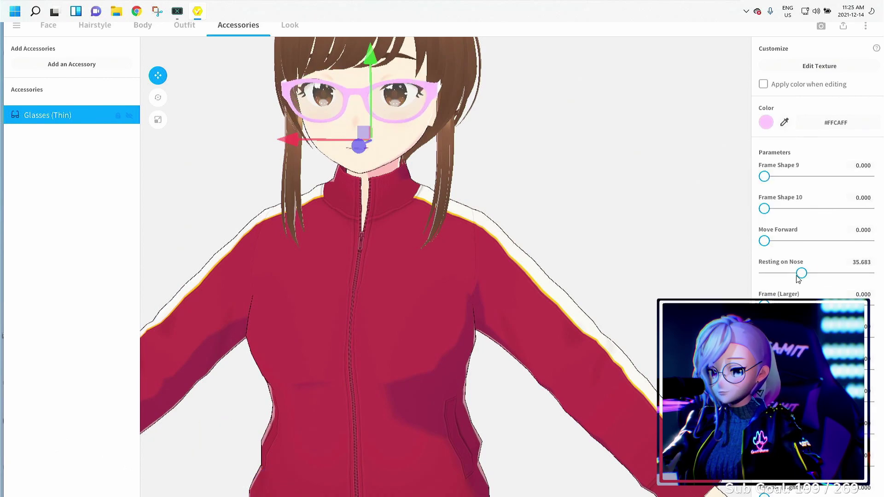
left_click_drag(799, 273, 785, 278)
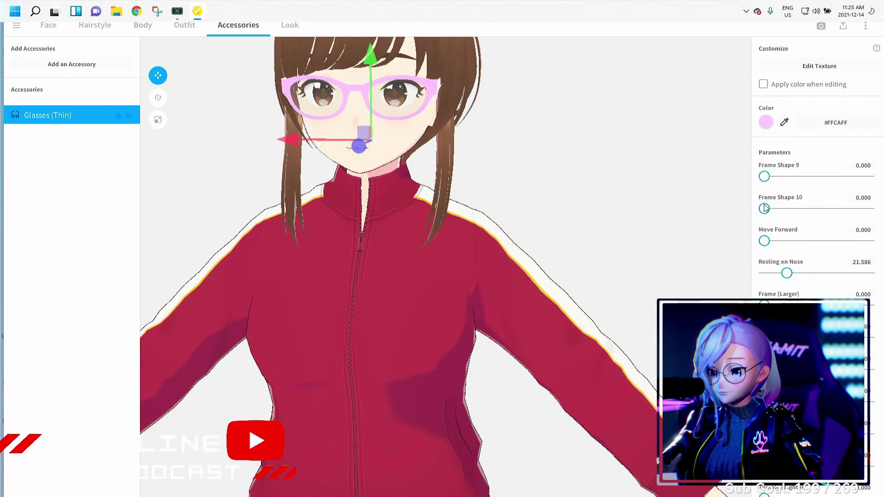
- Make the frame thinner with Frame Shape 9 at 100.000 and inspect the glasses in profile
mouse_move(765, 208)
left_mouse_down()
mouse_move(871, 210)
mouse_move(764, 209)
left_mouse_up()
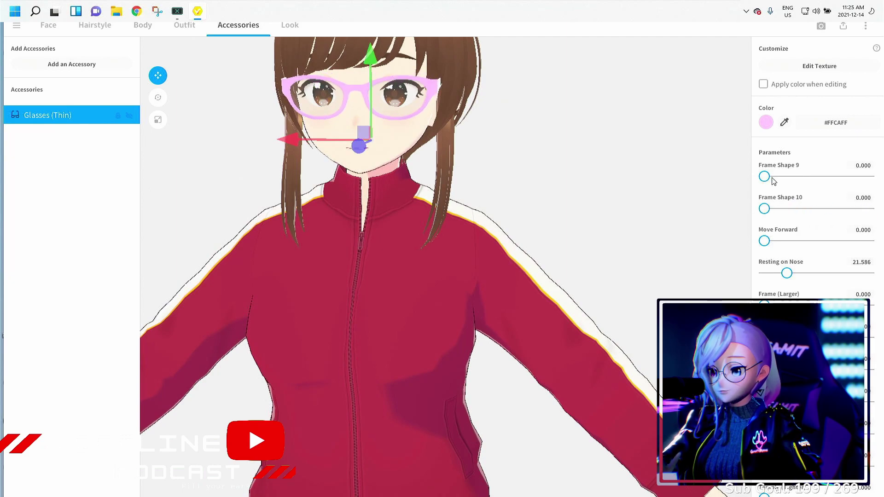
left_click_drag(772, 178, 882, 188)
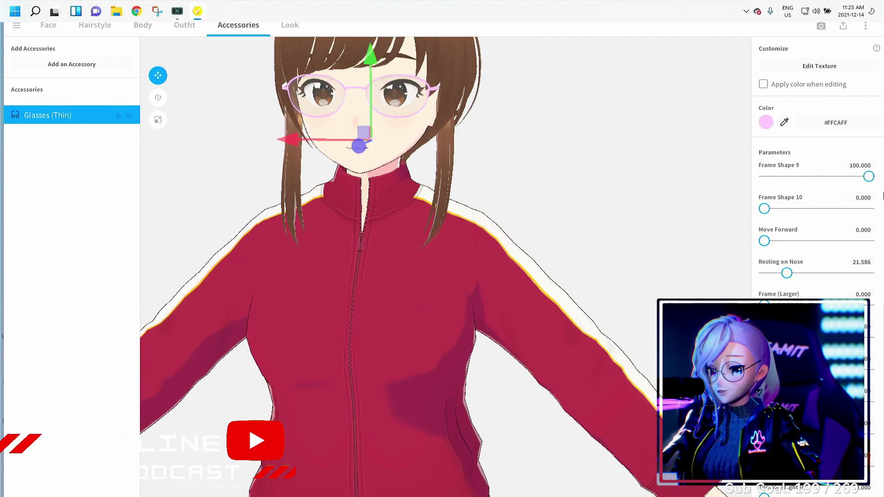
right_click_drag(599, 217, 560, 217)
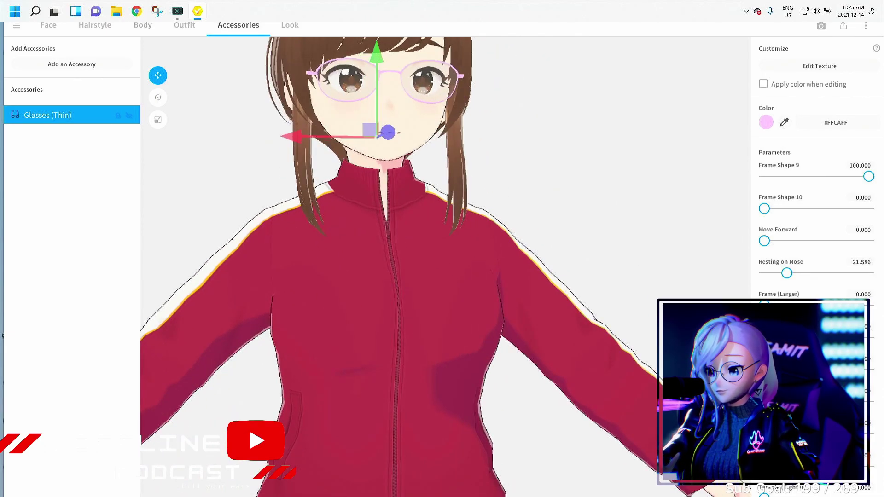
scroll(816, 231, "up", 3)
right_click_drag(406, 234, 368, 228)
- Adjust the hair rim light intensity and raise Face Shading Area to -0.350
left_click(289, 25)
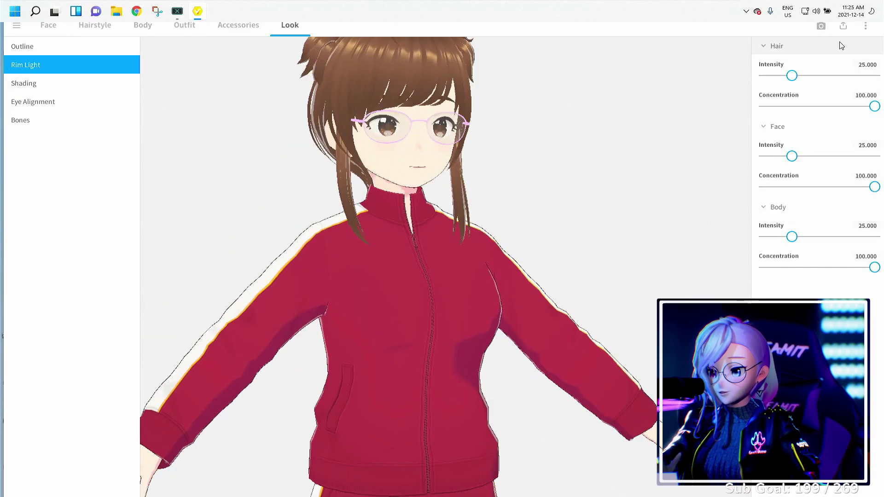
left_click_drag(792, 76, 772, 78)
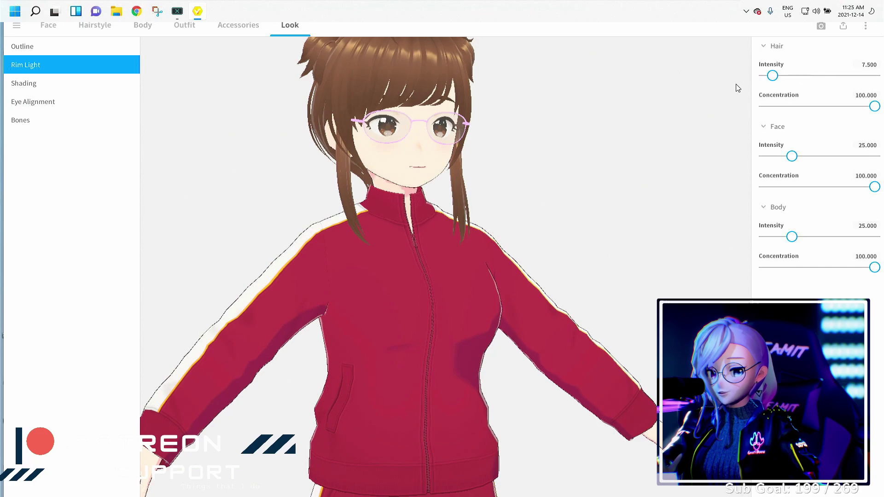
left_click(55, 83)
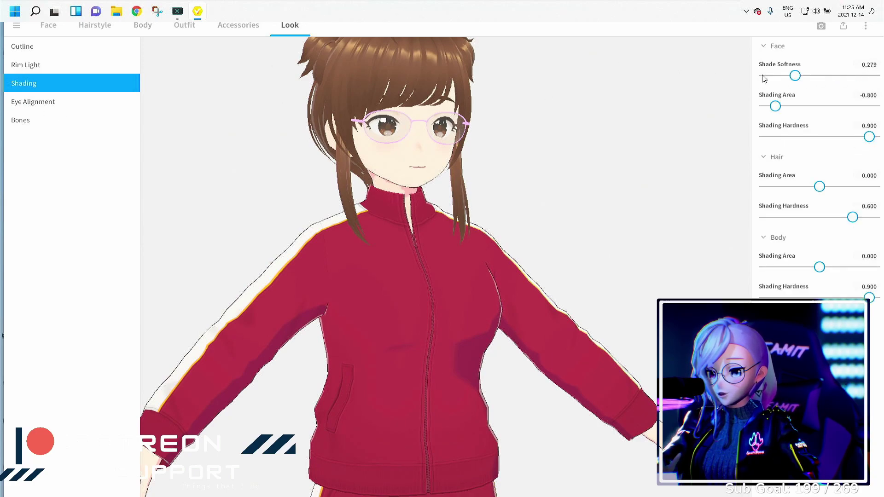
mouse_move(776, 106)
left_mouse_down()
mouse_move(831, 108)
mouse_move(798, 112)
left_mouse_up()
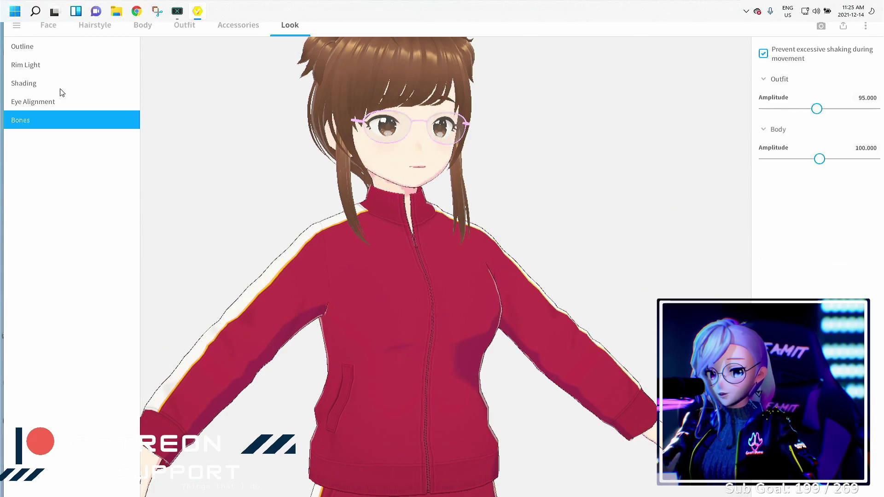
scroll(324, 164, "down", 5)
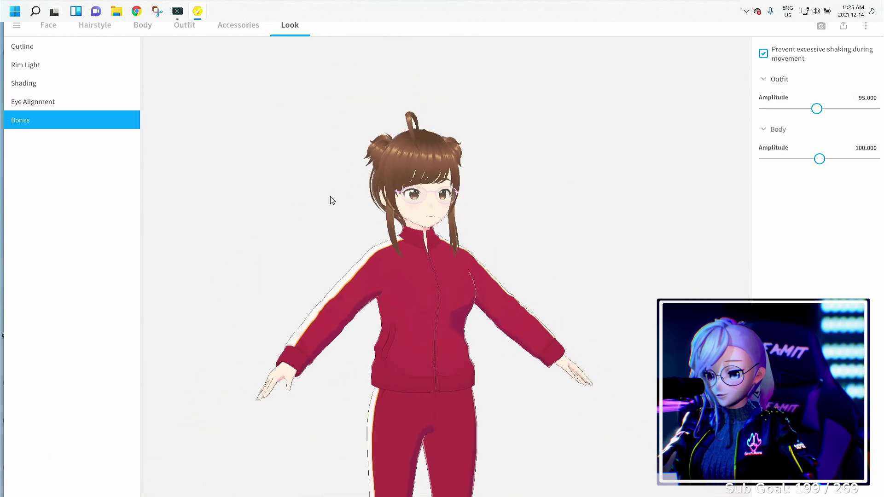
right_click_drag(332, 200, 406, 248)
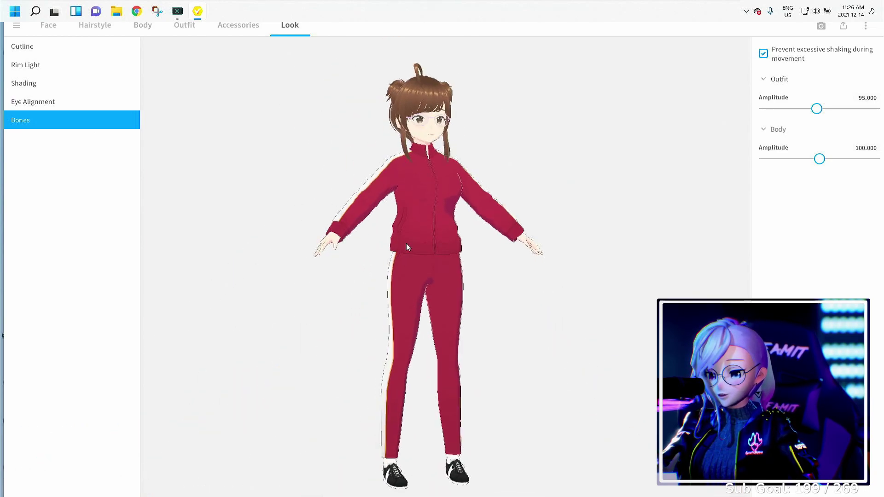
left_click_drag(376, 250, 371, 249)
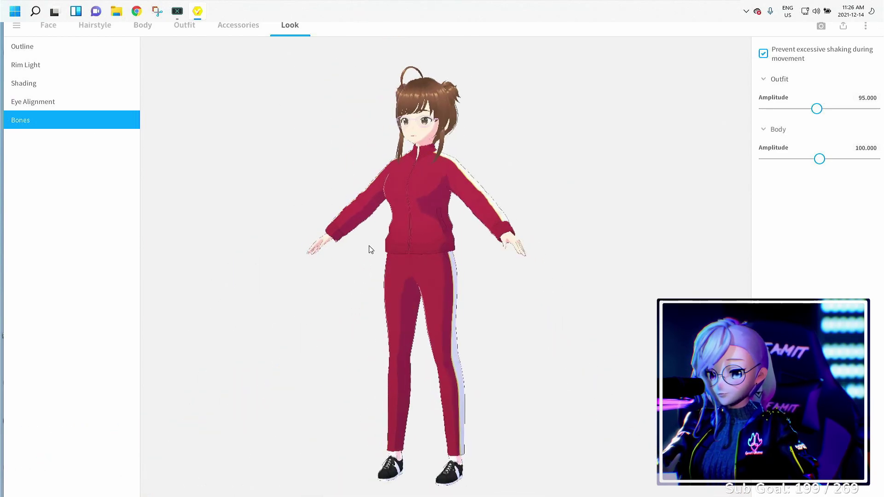
- Choose Export as VRM, inspect the polygon, material and bone Reduce sections, then continue
left_click(843, 27)
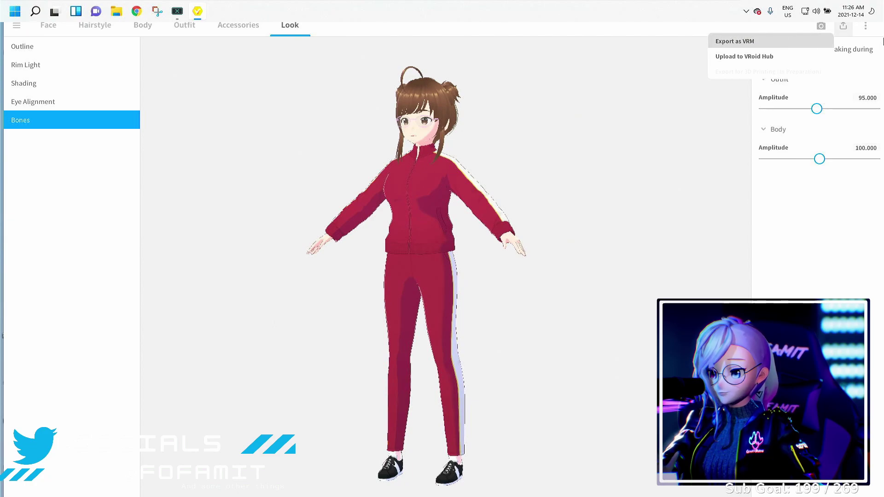
left_click(735, 41)
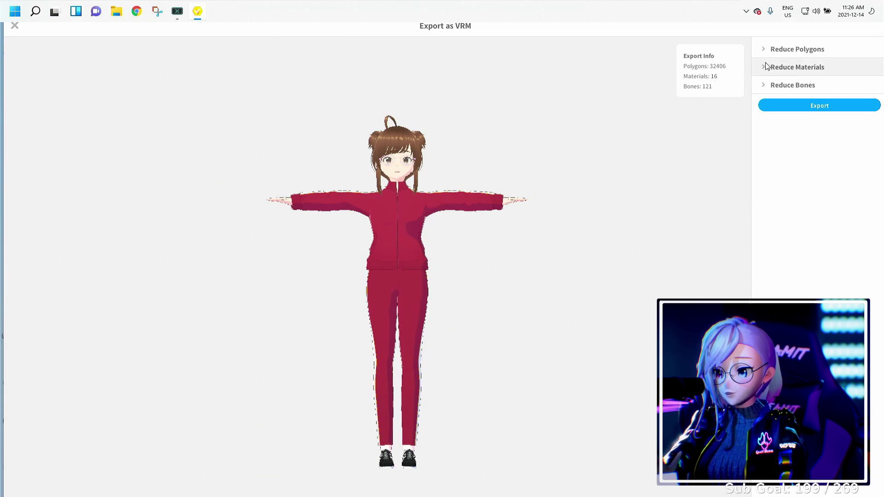
left_click(769, 49)
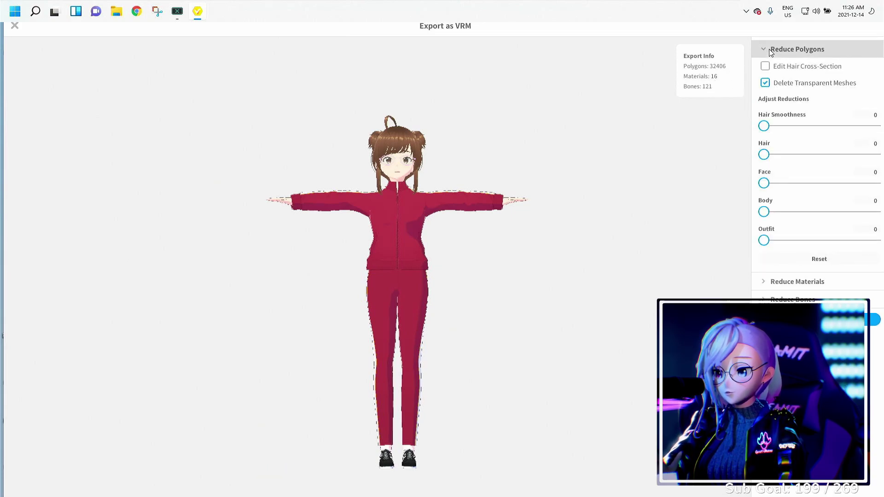
left_click(770, 50)
left_click(765, 67)
left_click(765, 68)
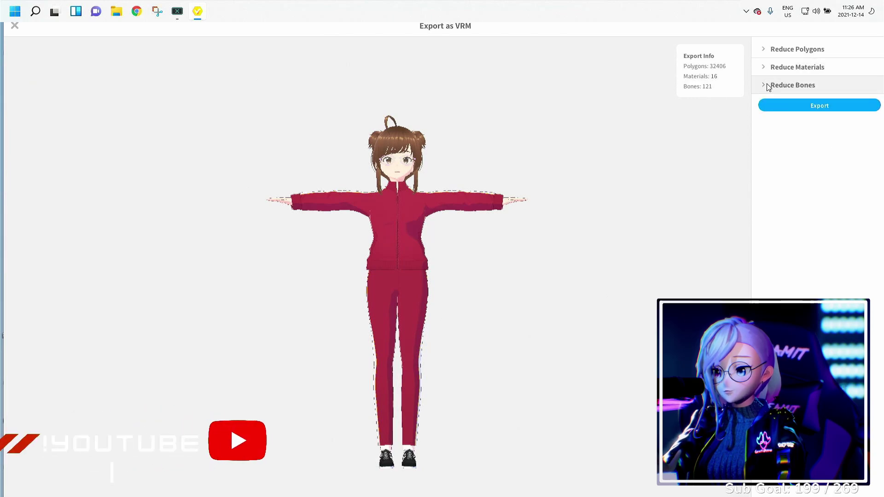
left_click(765, 84)
left_click(766, 84)
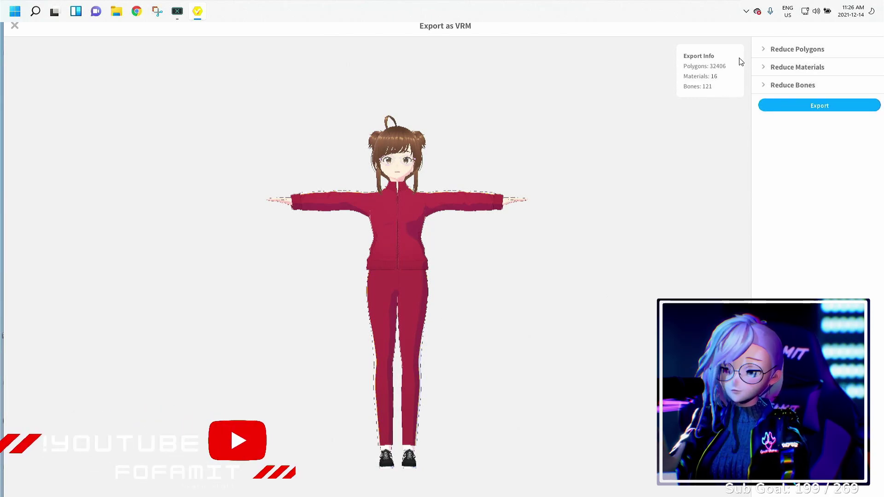
left_click(810, 105)
- Fill in the VRM title 'Tutorial Avatar' and the creator's name in VRM Settings
left_click(450, 179)
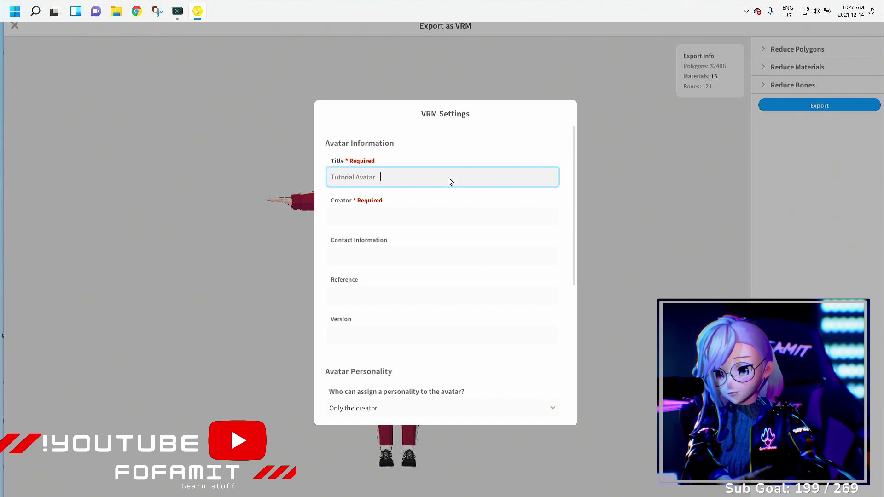
left_click(515, 220)
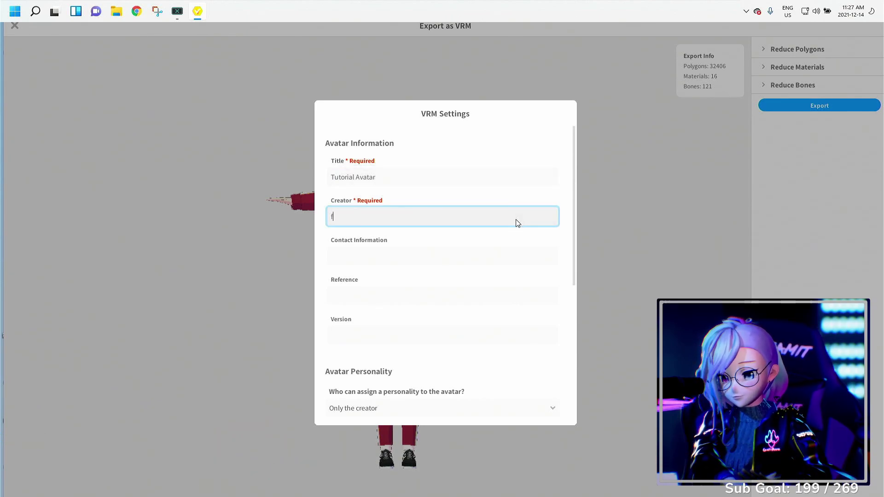
left_click(374, 254)
left_click(366, 295)
scroll(373, 294, "down", 3)
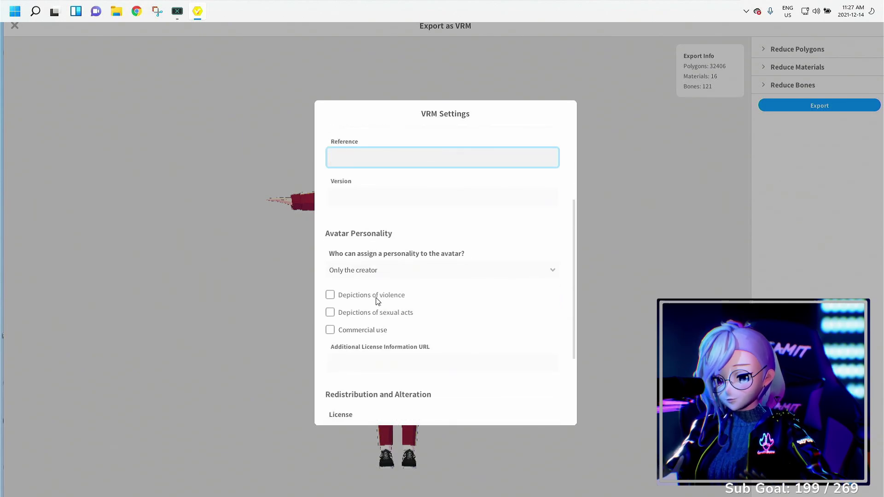
scroll(377, 301, "down", 1)
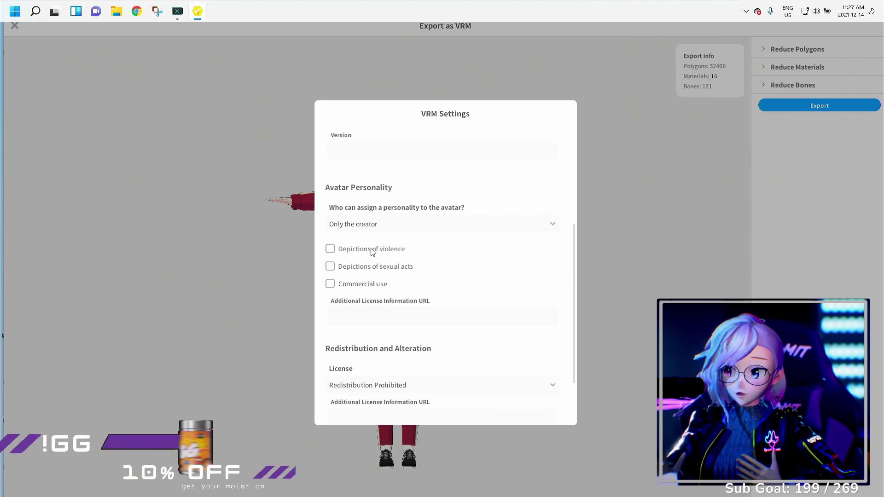
scroll(381, 255, "down", 2)
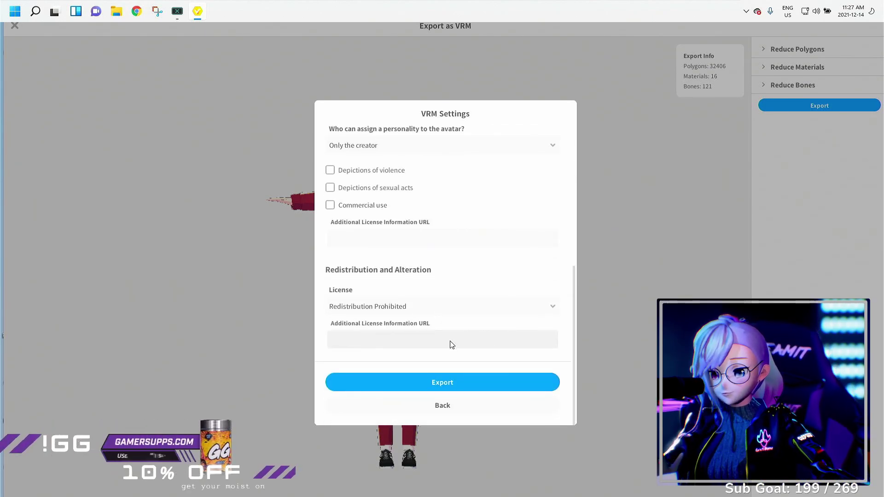
scroll(450, 340, "up", 2)
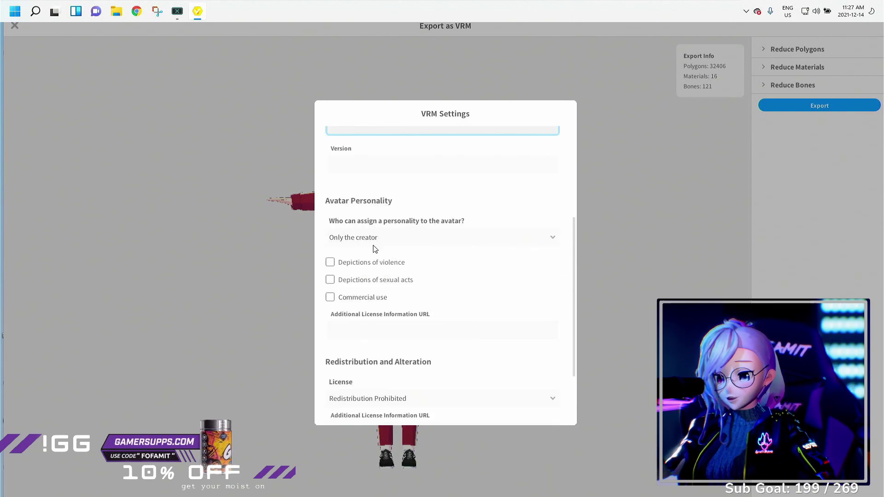
scroll(397, 276, "up", 3)
scroll(416, 239, "down", 2)
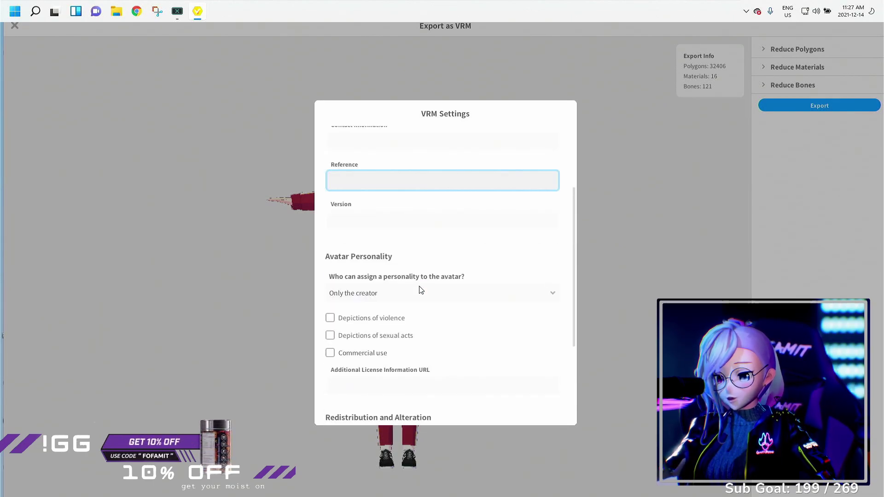
scroll(419, 289, "down", 3)
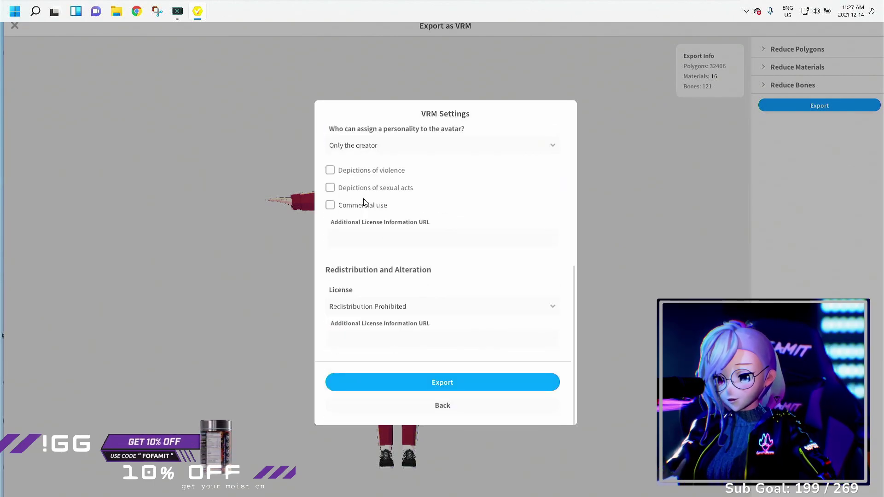
- Export the VRM file to the Desktop and return to the editor
left_click(478, 383)
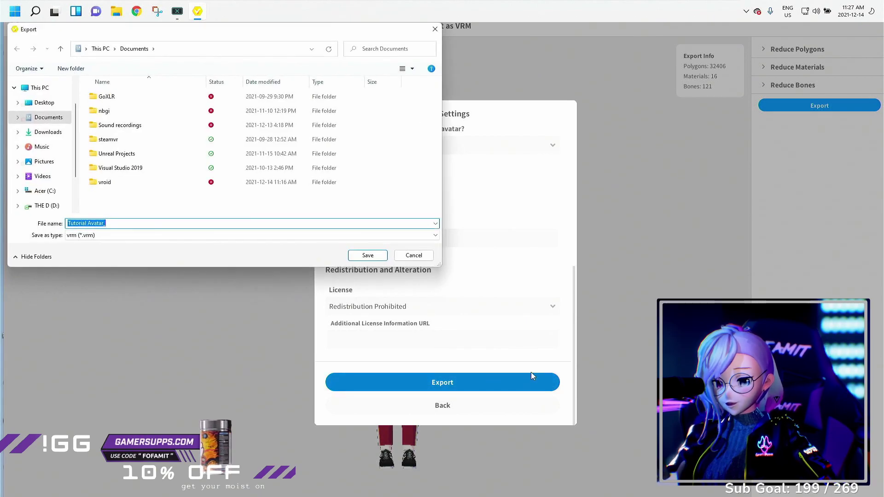
left_click(64, 103)
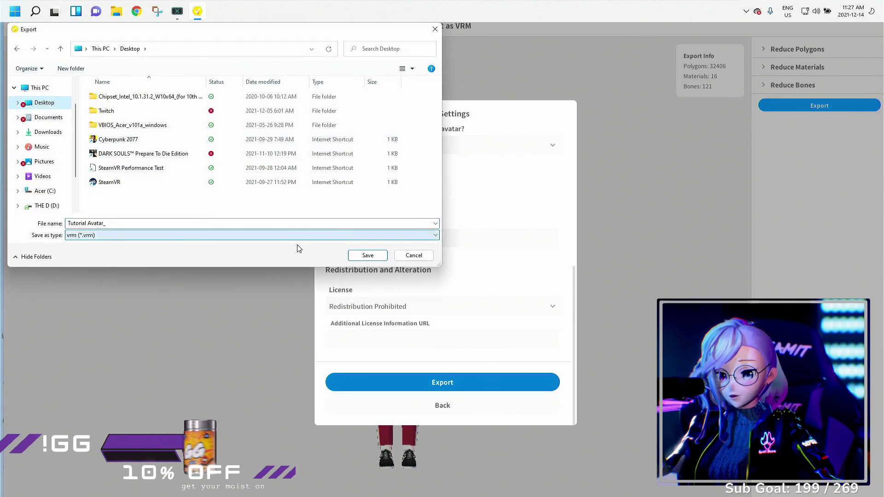
left_click(370, 257)
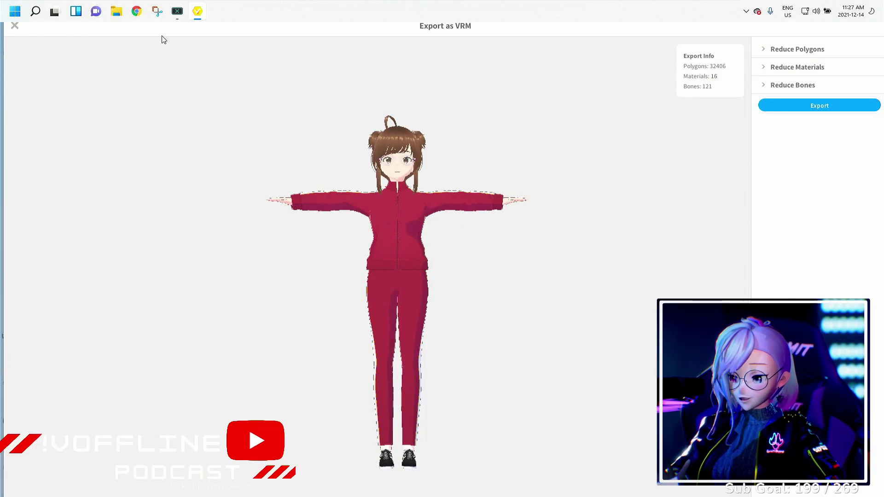
left_click(16, 26)
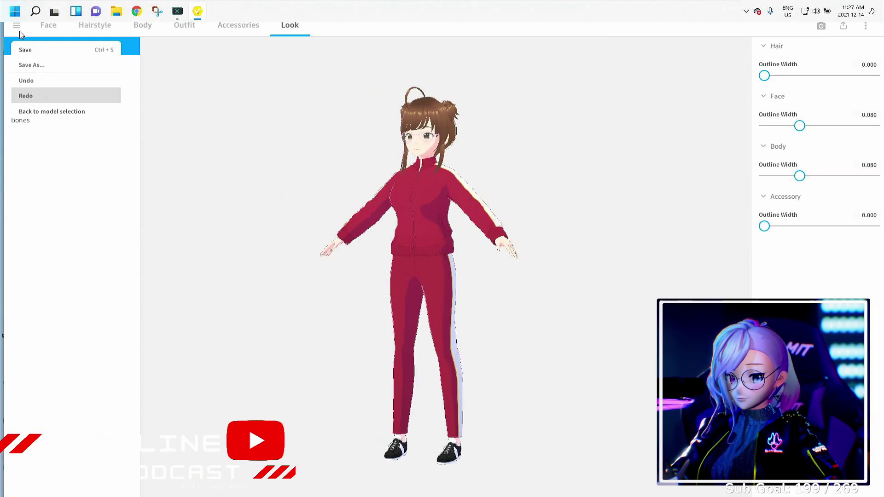
- Save the project as 'Tutorial Avatar' on the Desktop using Save As
left_click(37, 64)
left_click(42, 107)
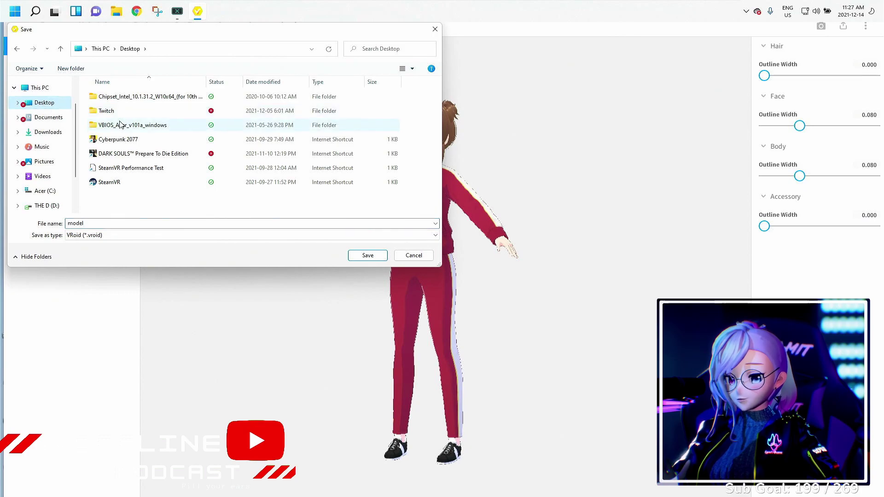
left_click(252, 224)
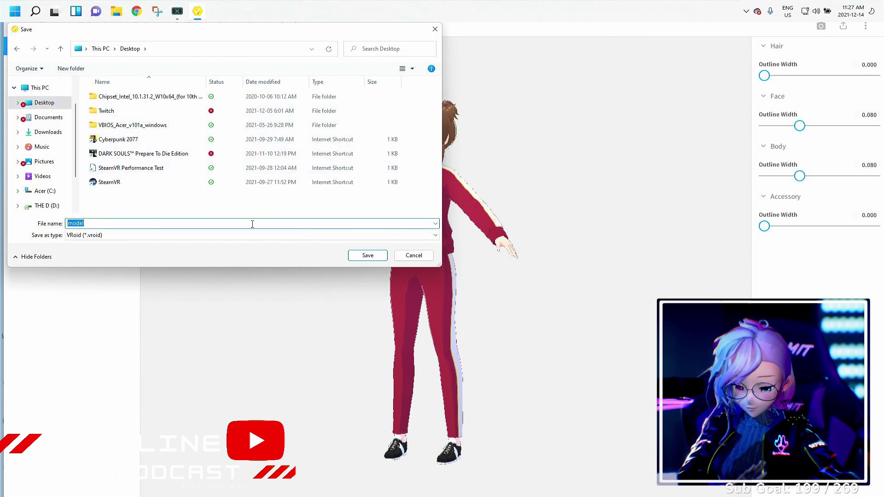
type("Tu")
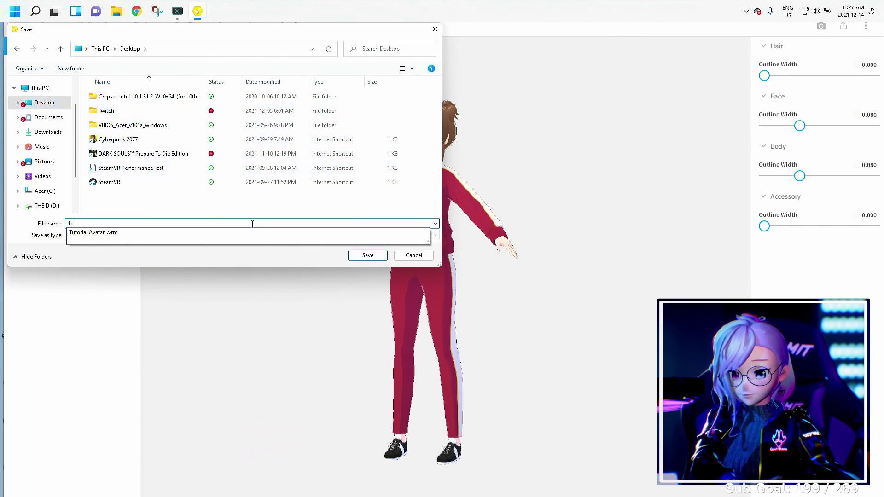
type("torial Avatar")
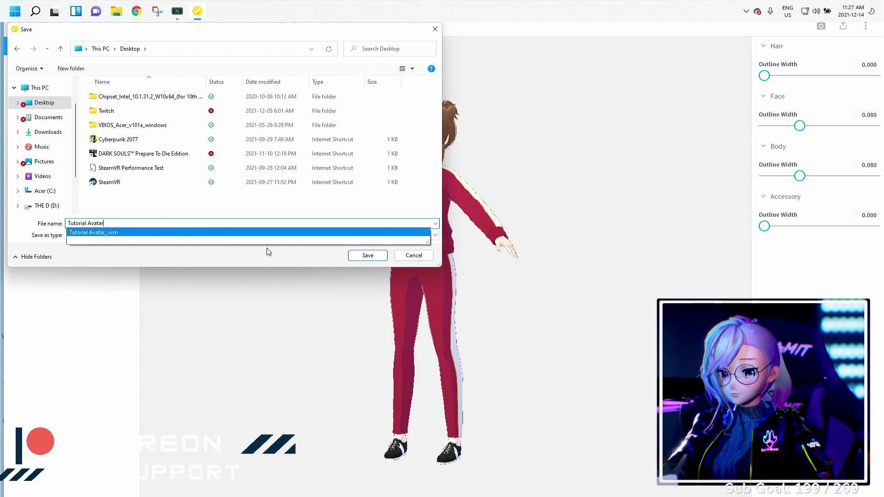
left_click(385, 255)
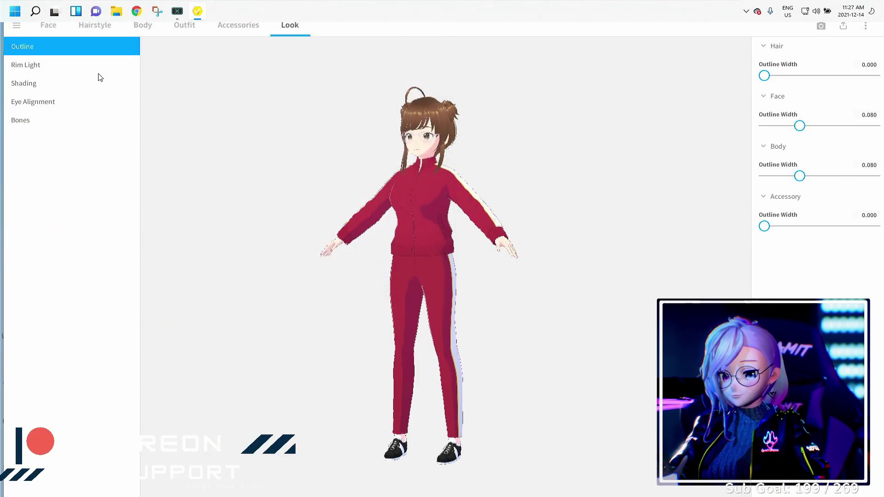
left_click(20, 28)
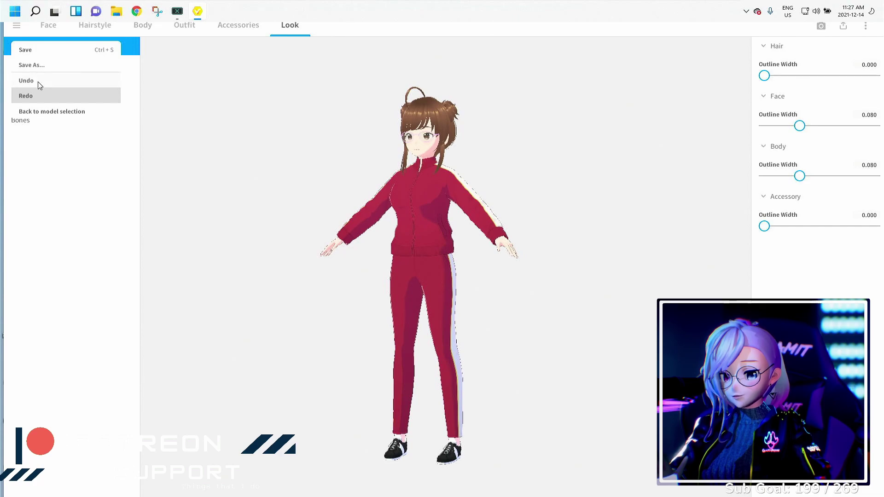
- Close VRoid Studio, leaving the Tutorial Avatar VRM and VRoid files on the desktop
left_click(17, 28)
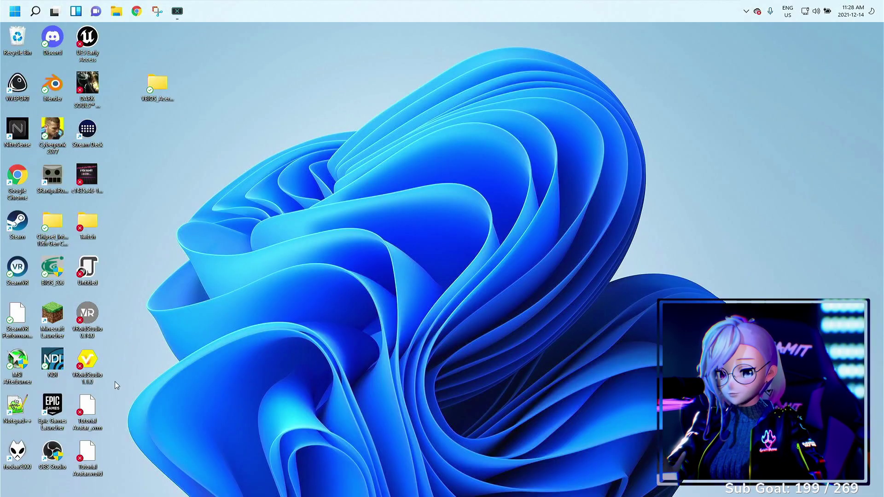